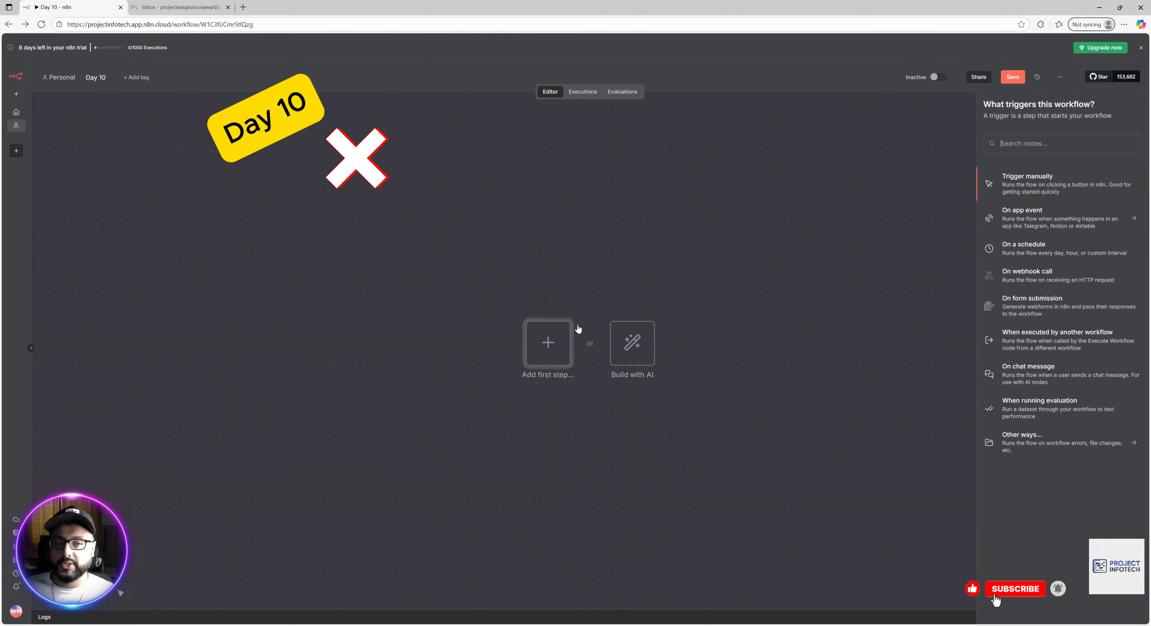
Start the workflow with a manual trigger, shift it left, and add an Edit Fields (Set) node.
left_click(1048, 192)
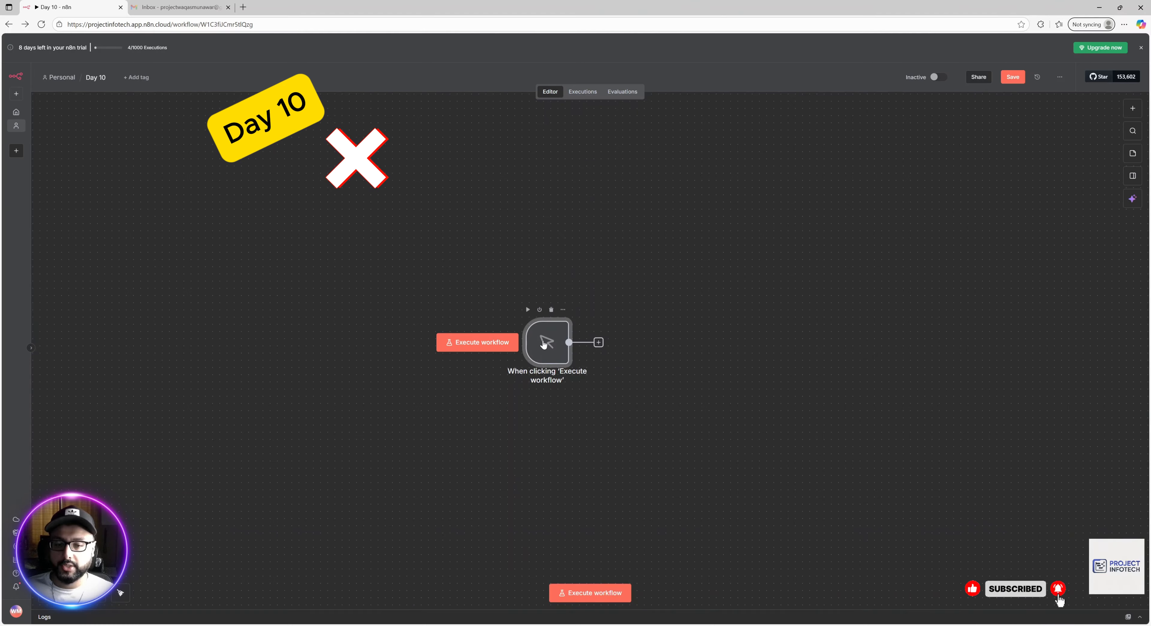
left_click_drag(538, 342, 186, 299)
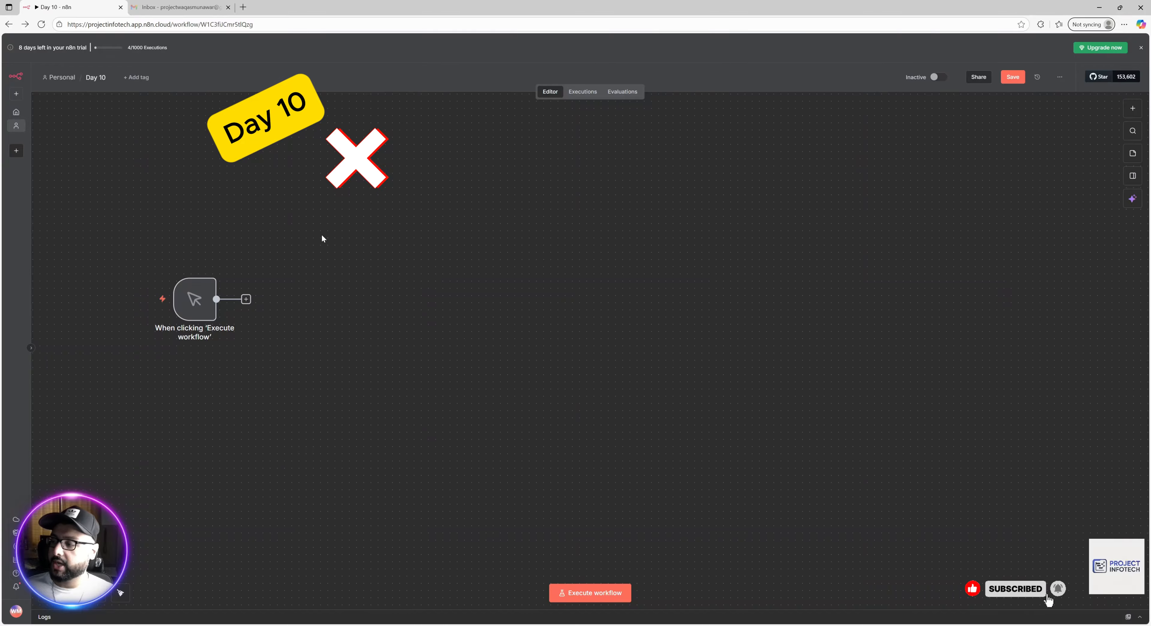
left_click(1132, 108)
type("set")
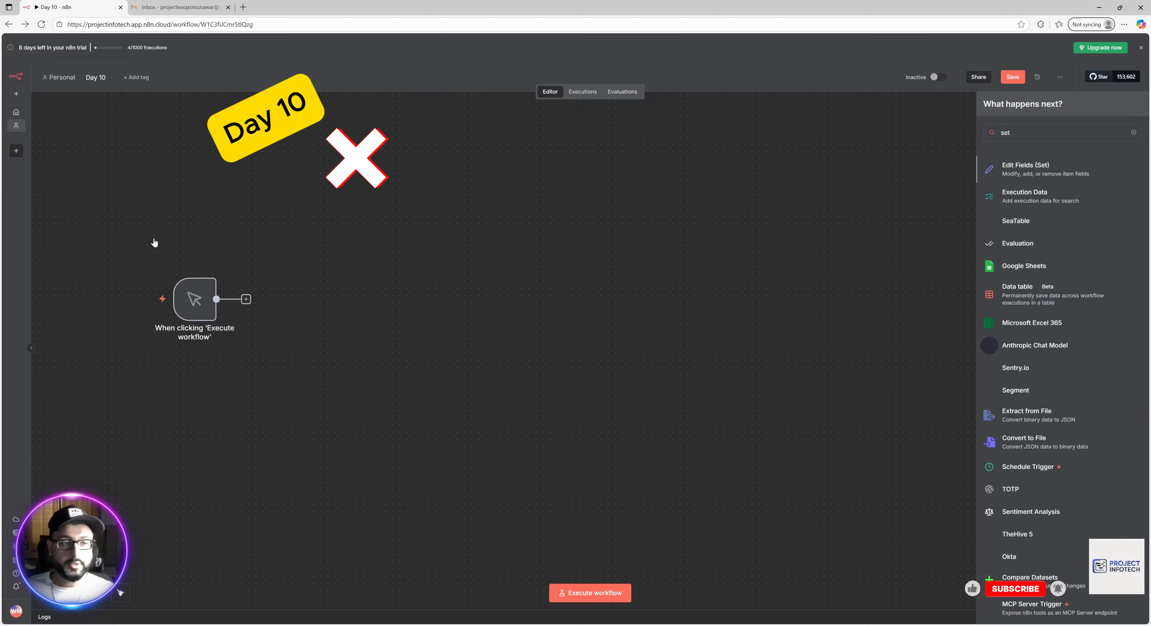
key("Return")
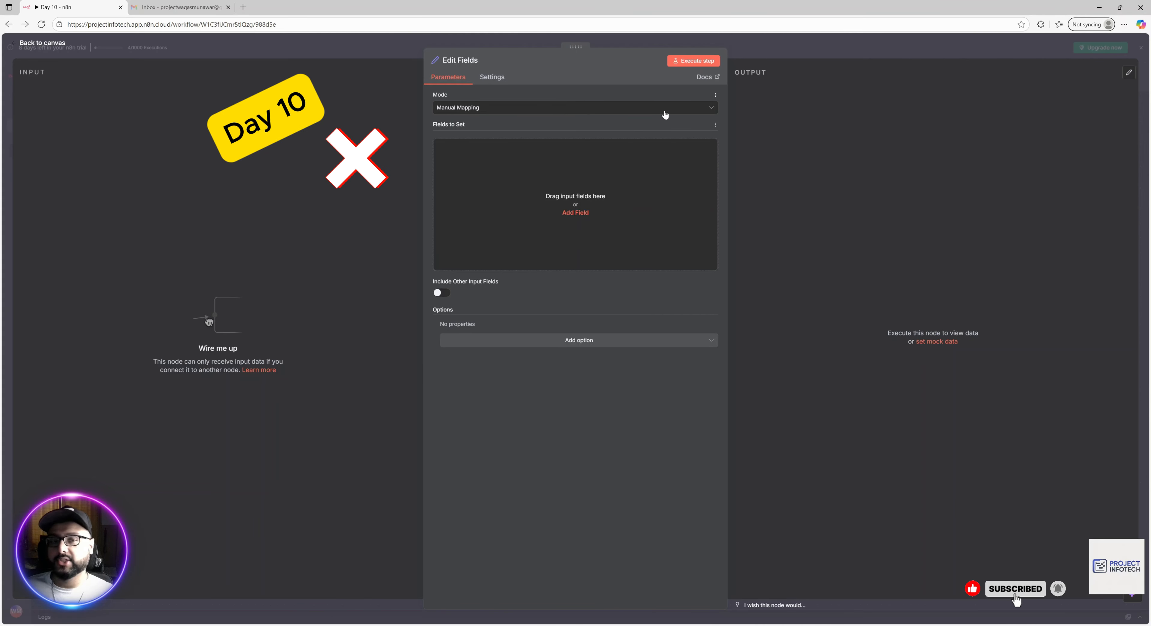
Add an email_to field holding the recipient's e-mail address.
left_click(576, 212)
left_click(458, 150)
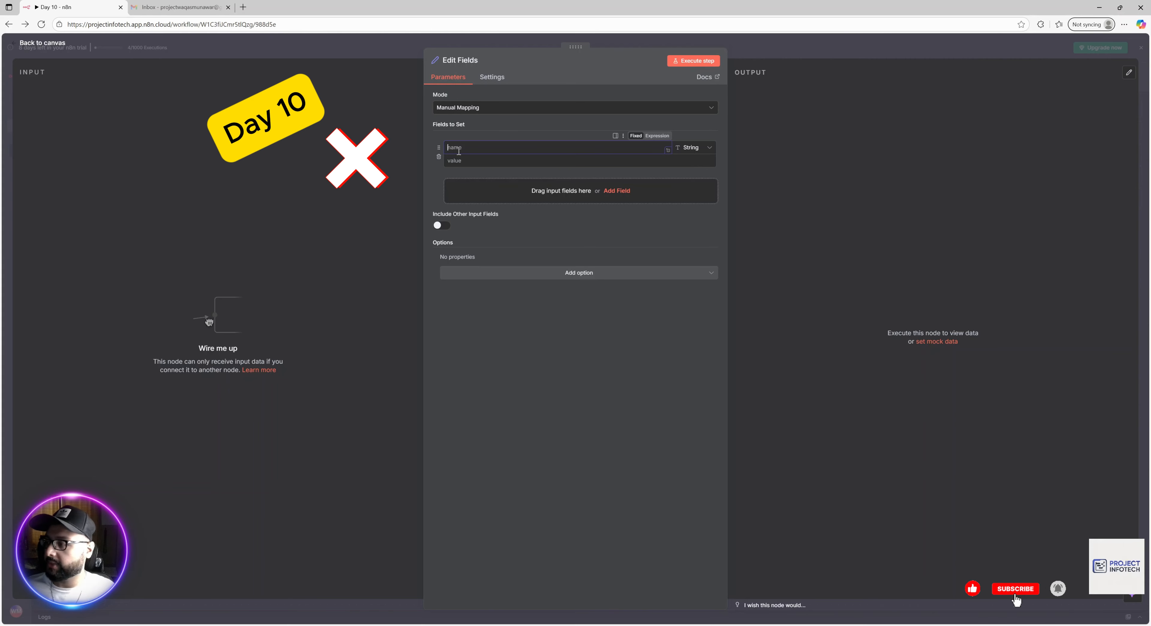
type("email")
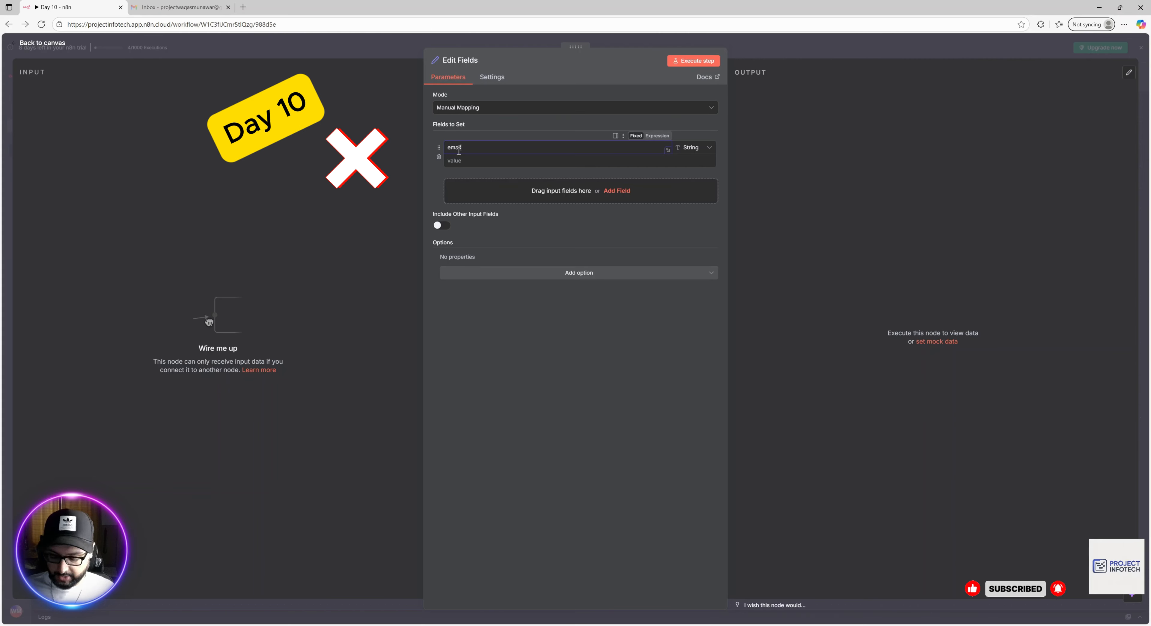
type("_to")
left_click(463, 161)
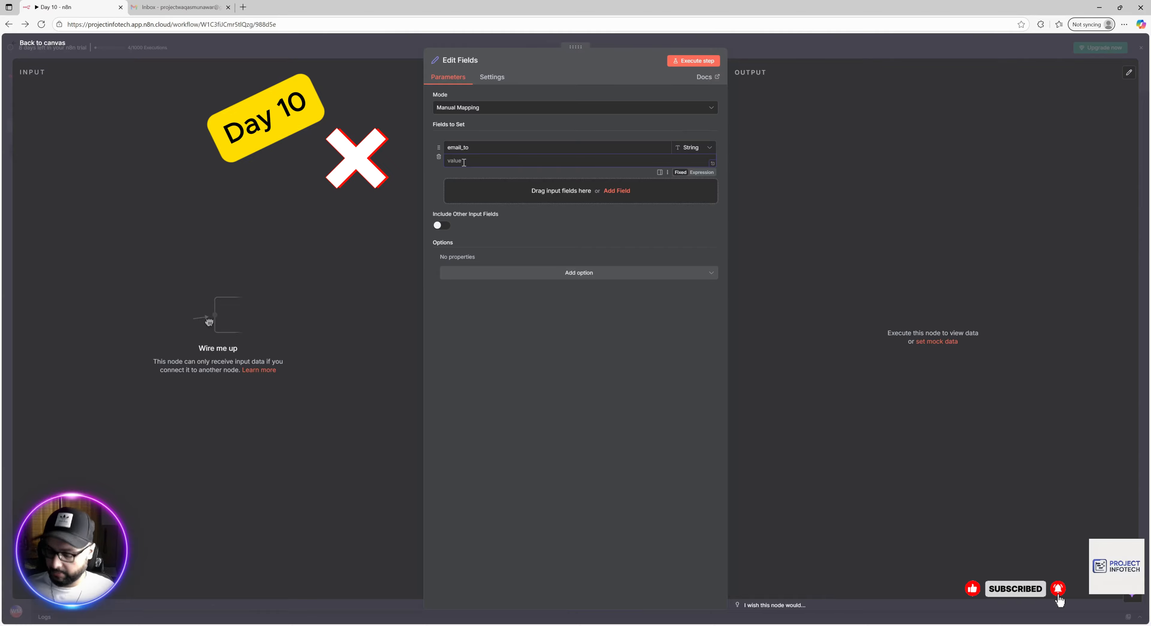
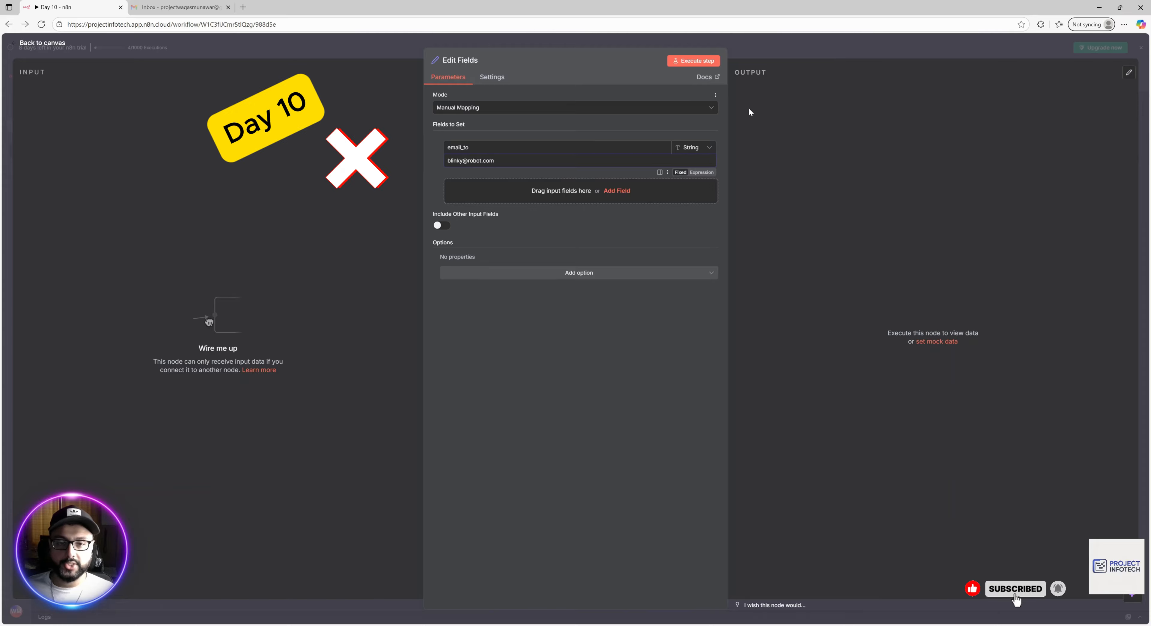
Add an email_subject field with the value 'Your Robot Parts Have Shipped!'.
left_click(620, 192)
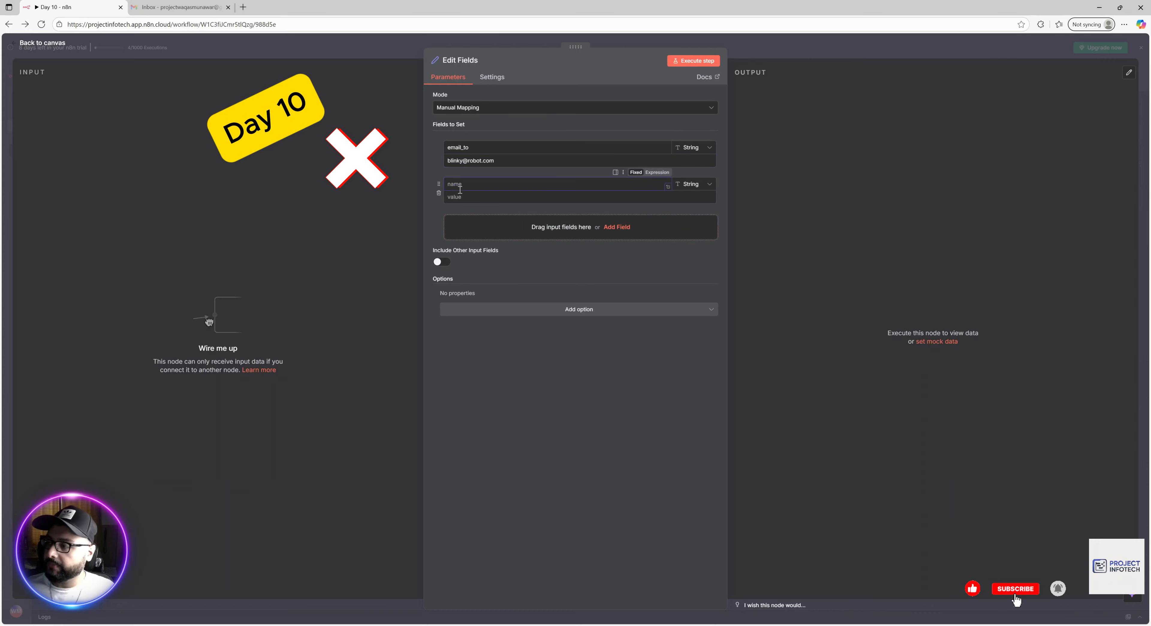
type("email")
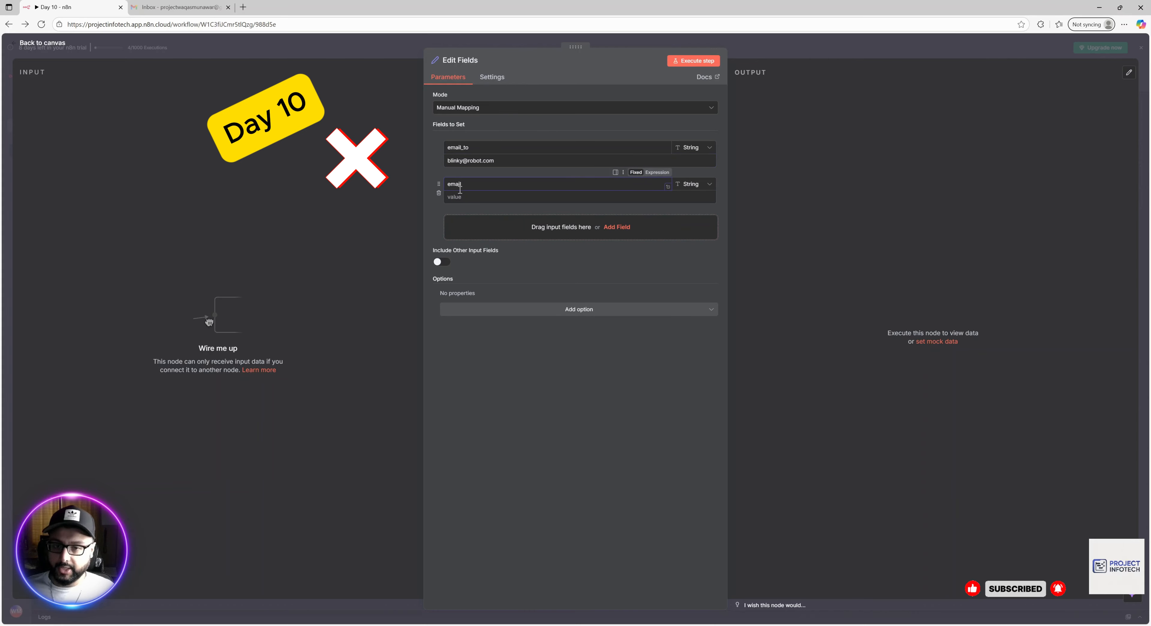
type("_subject")
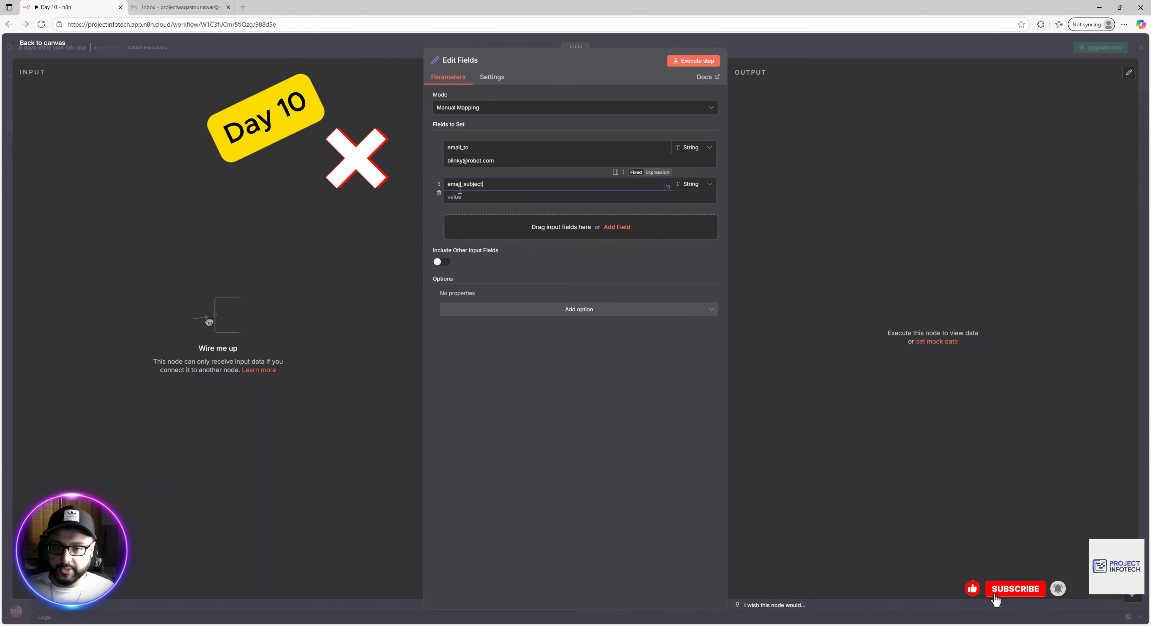
left_click(459, 197)
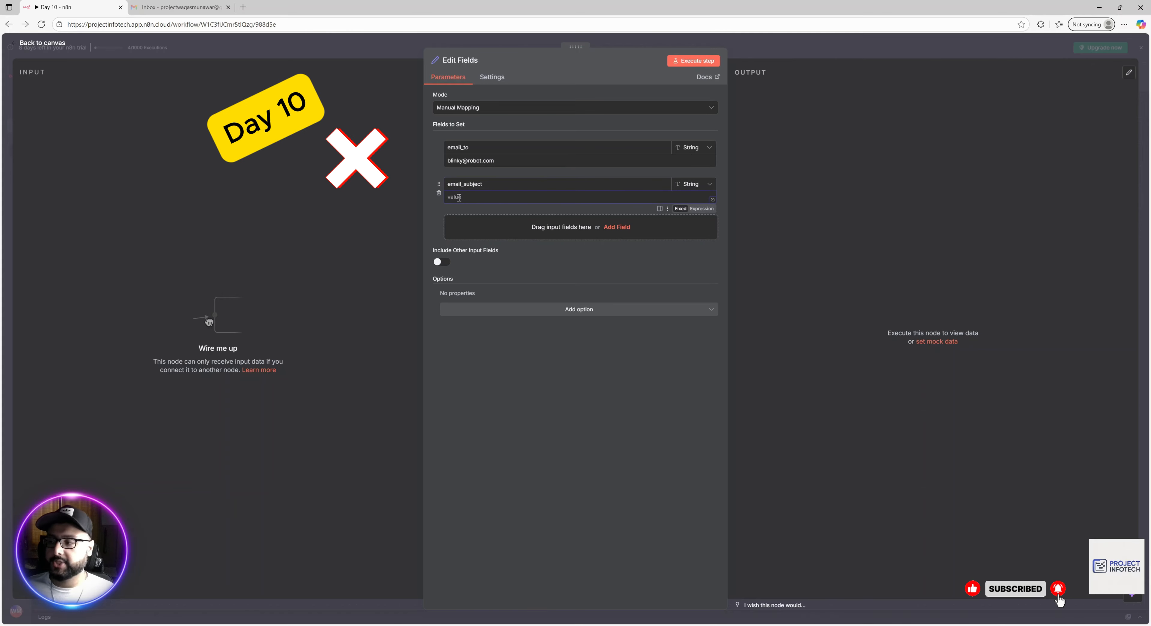
type("Your")
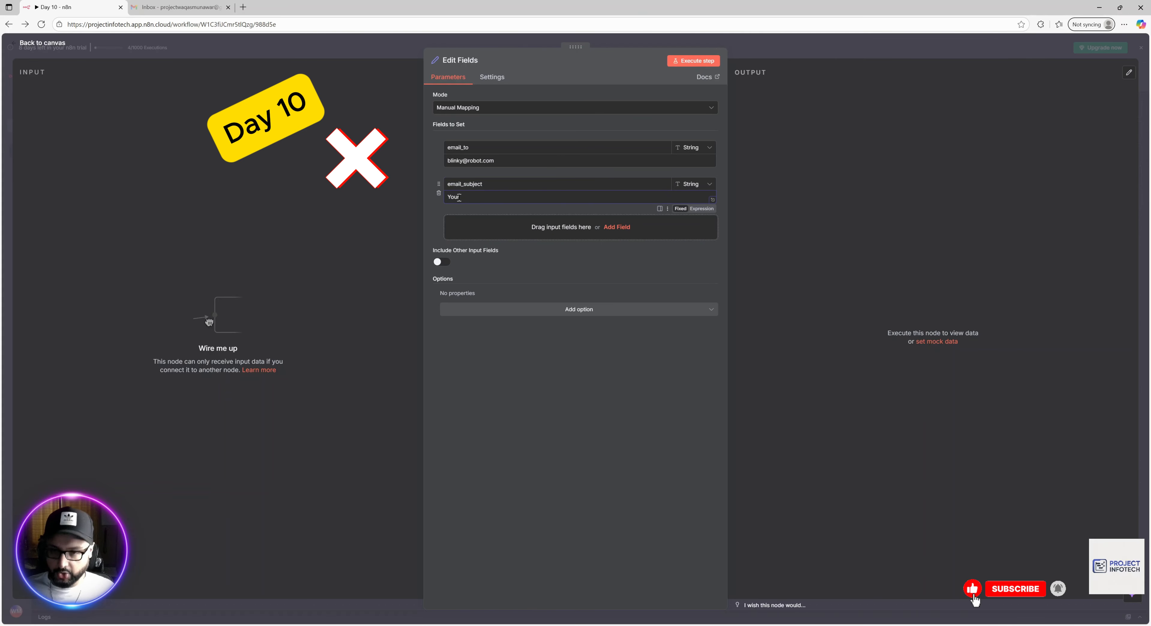
type(" Robot ")
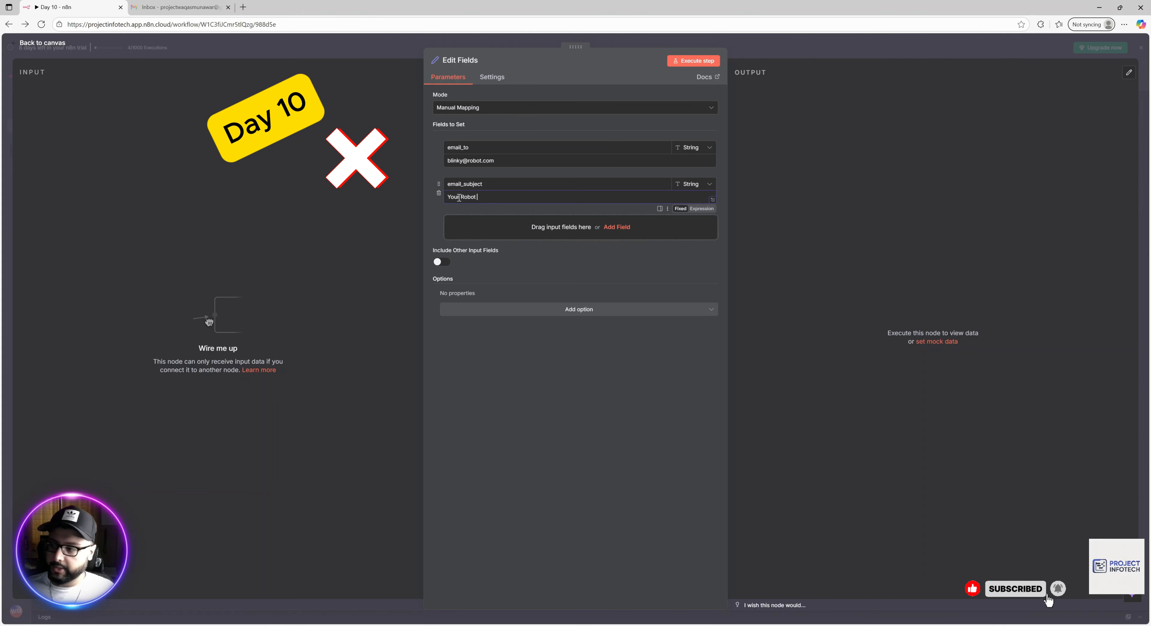
type("Parts ")
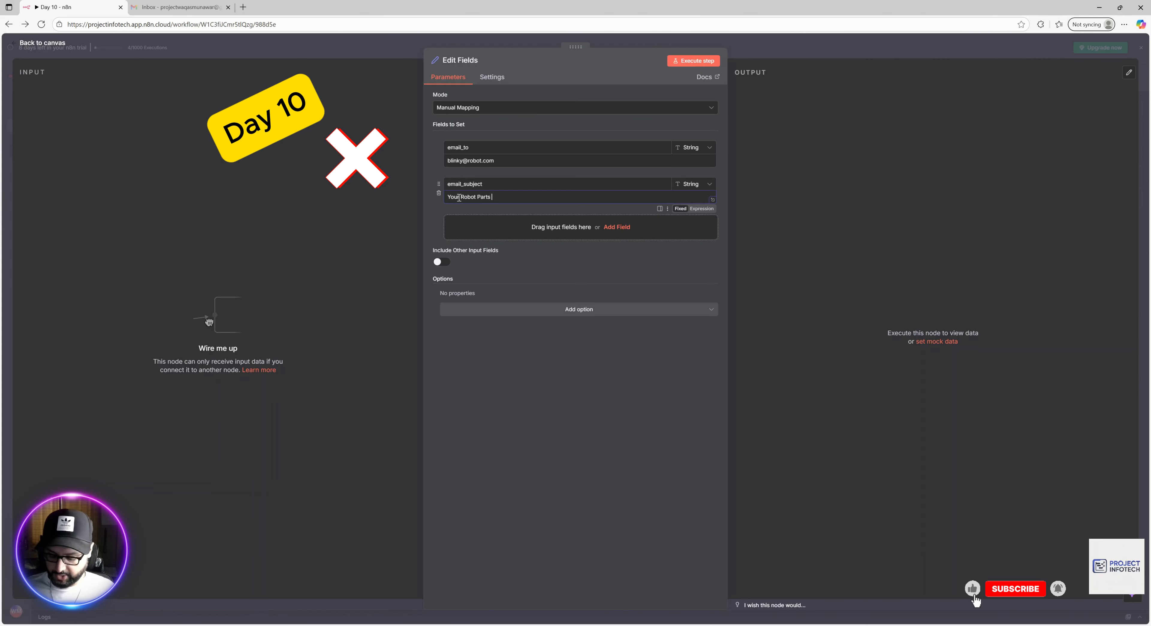
type("Have Shippe")
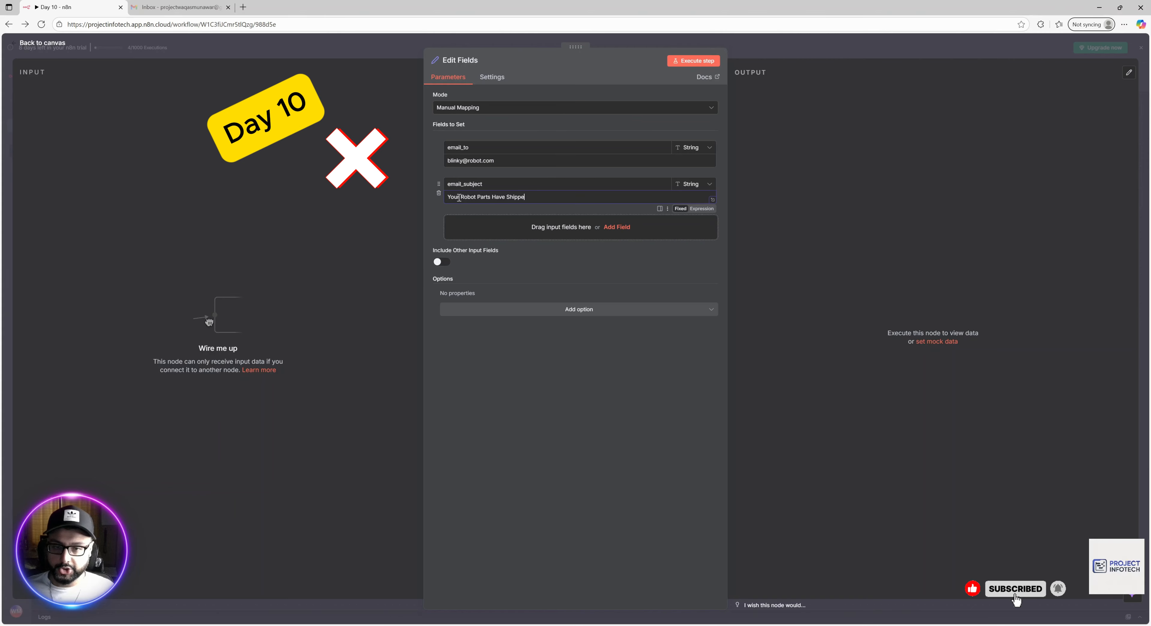
type("d!")
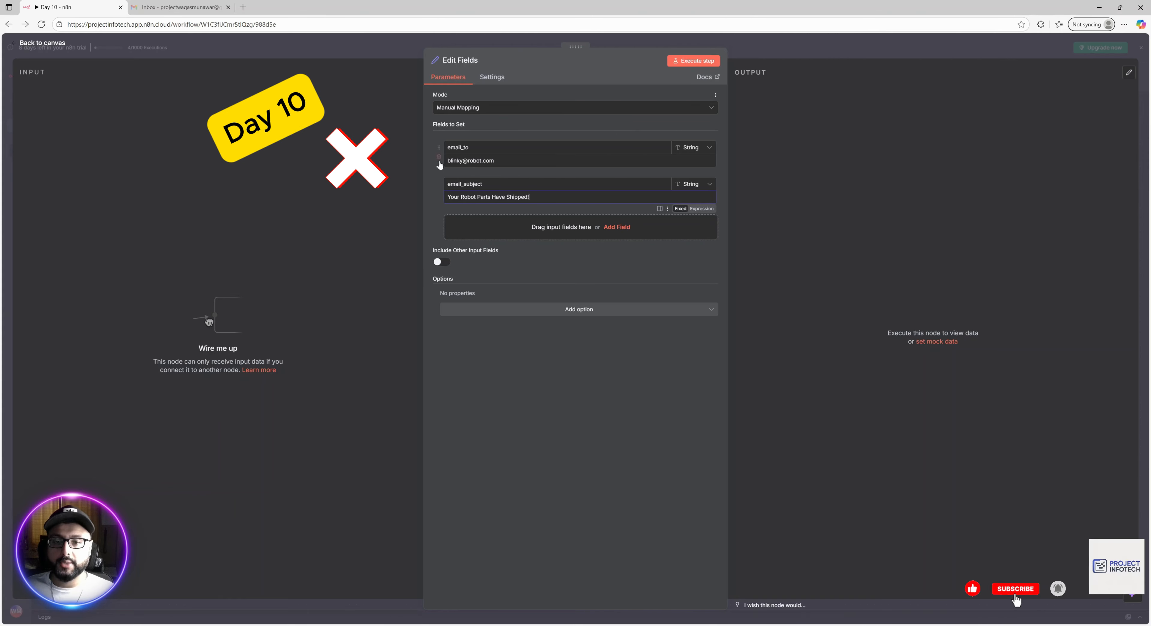
Add a log_message field reading 'Notified <recipient address> about shipping', then return to the canvas.
left_click(617, 227)
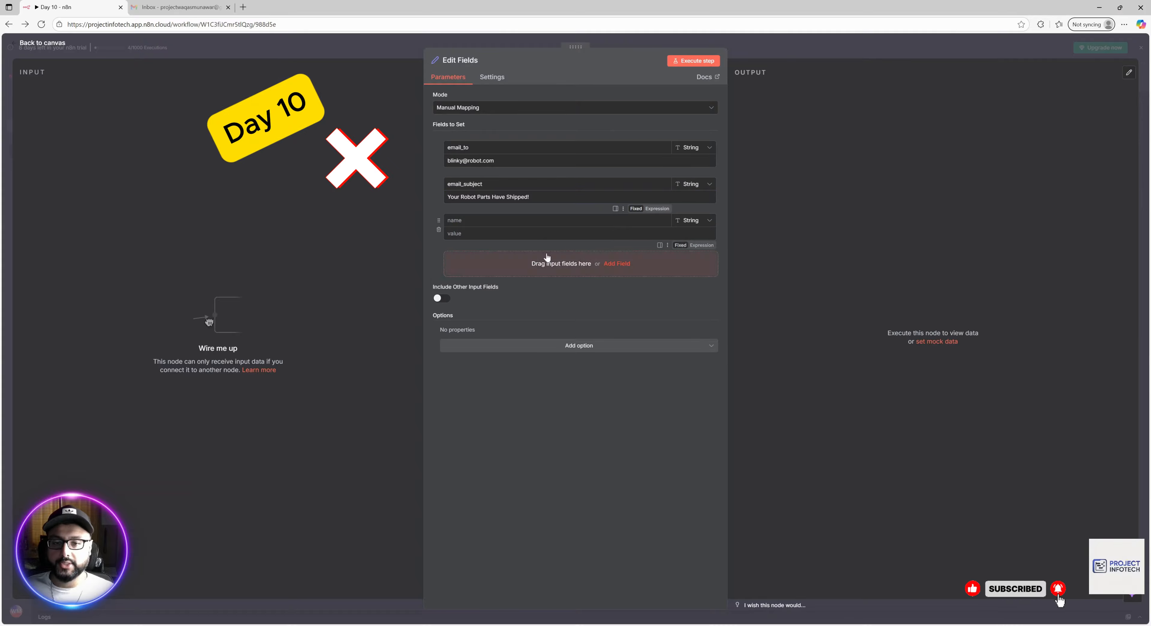
left_click(478, 222)
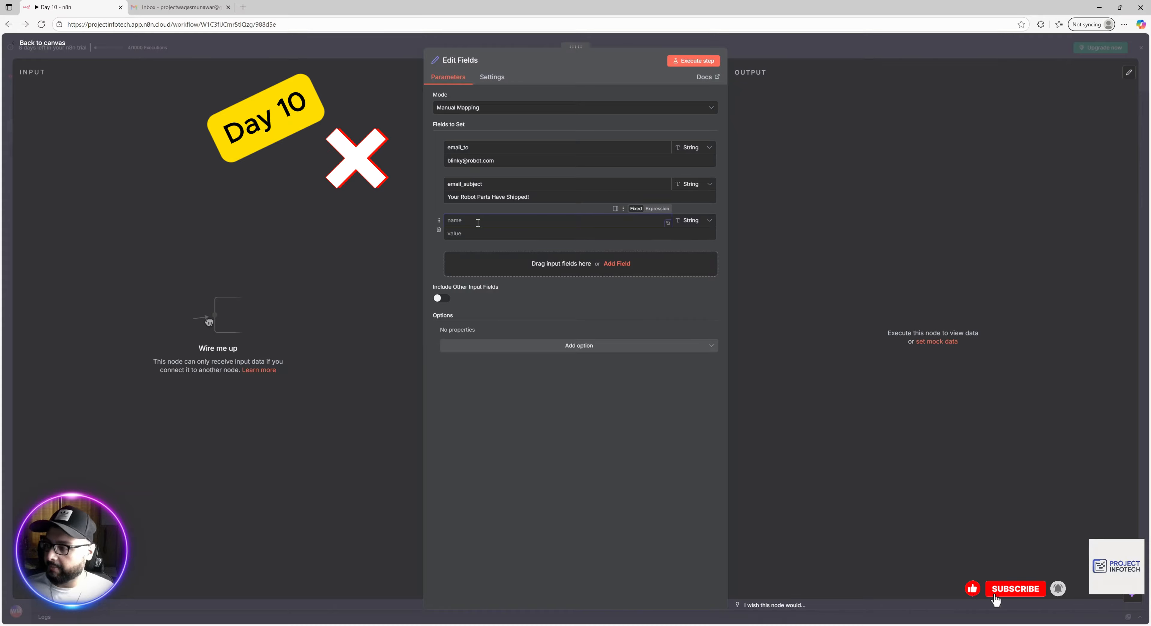
type("log")
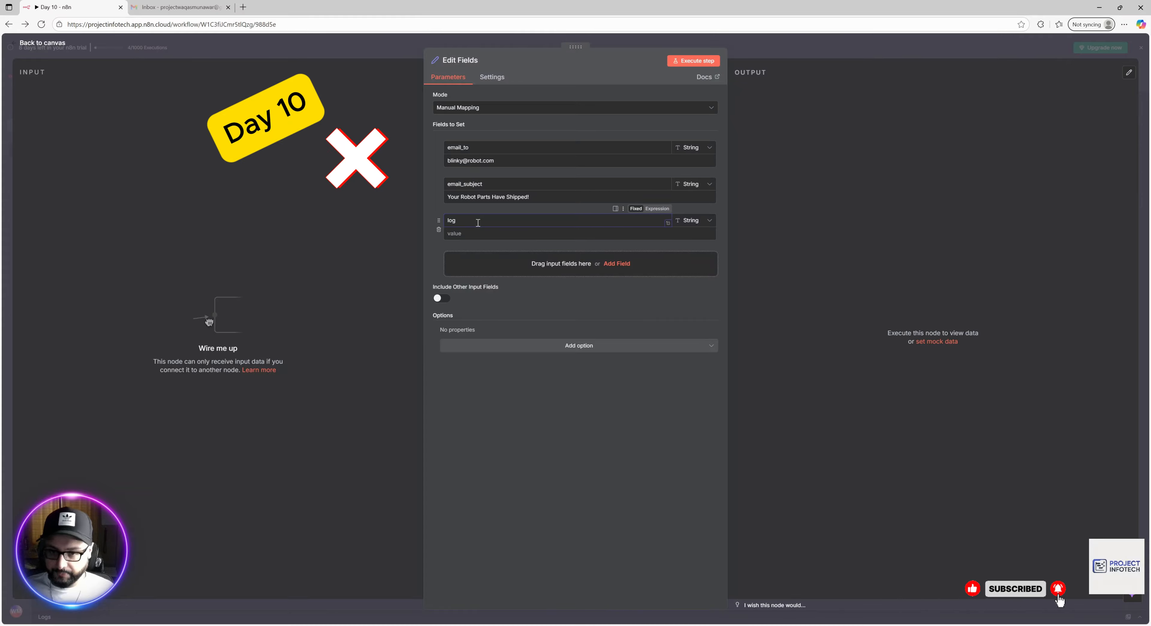
type("_message")
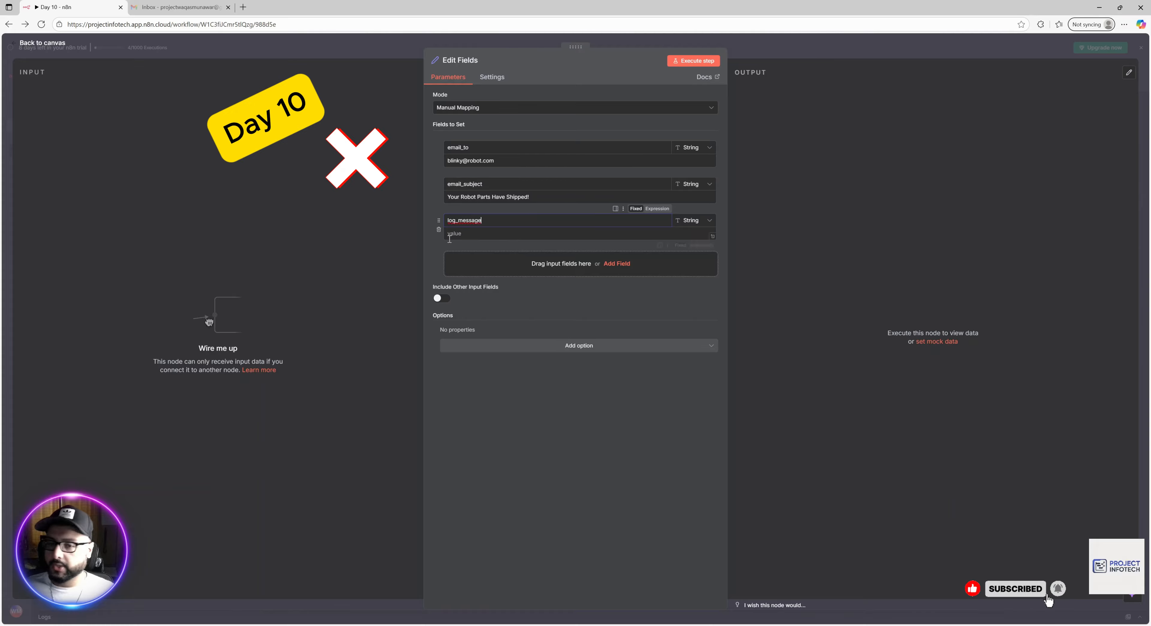
left_click(510, 231)
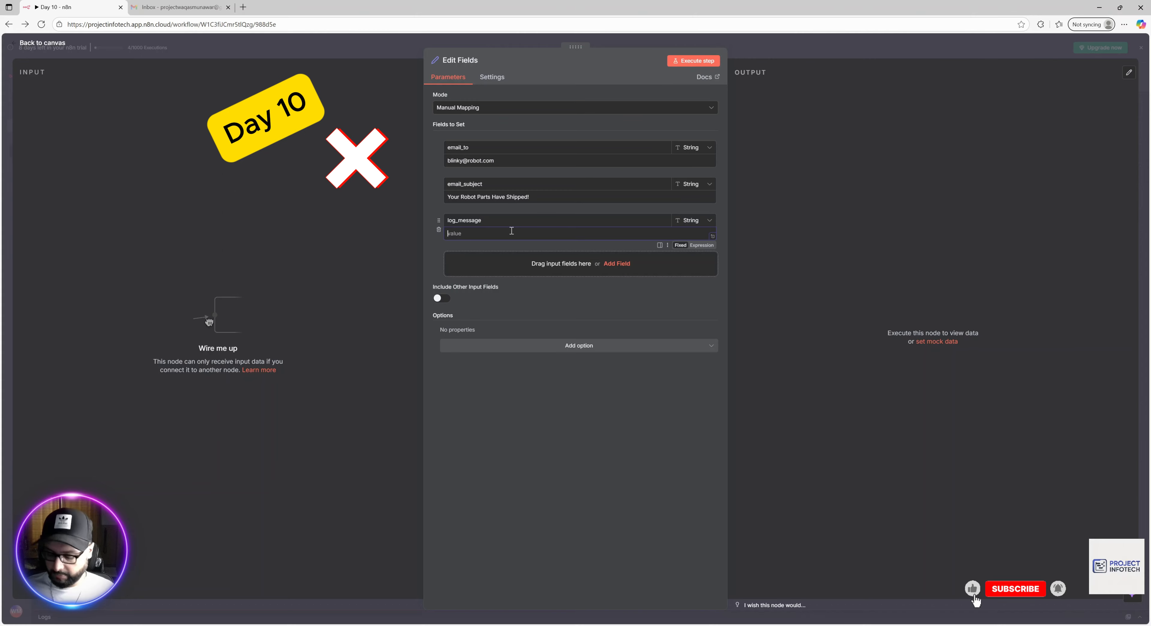
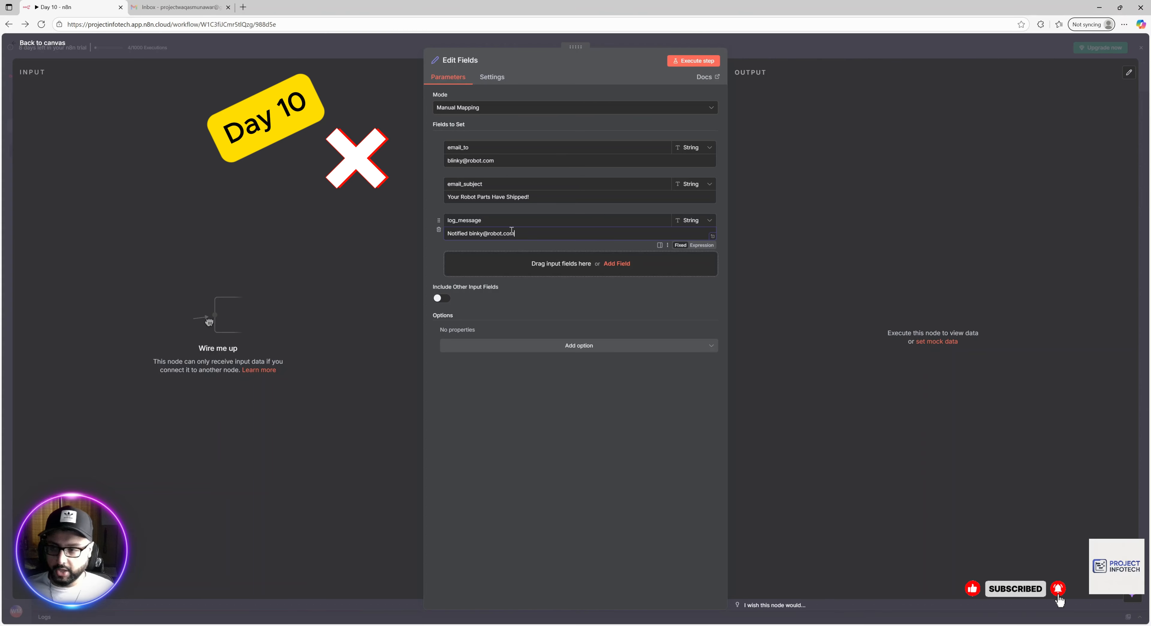
type(" about shiu")
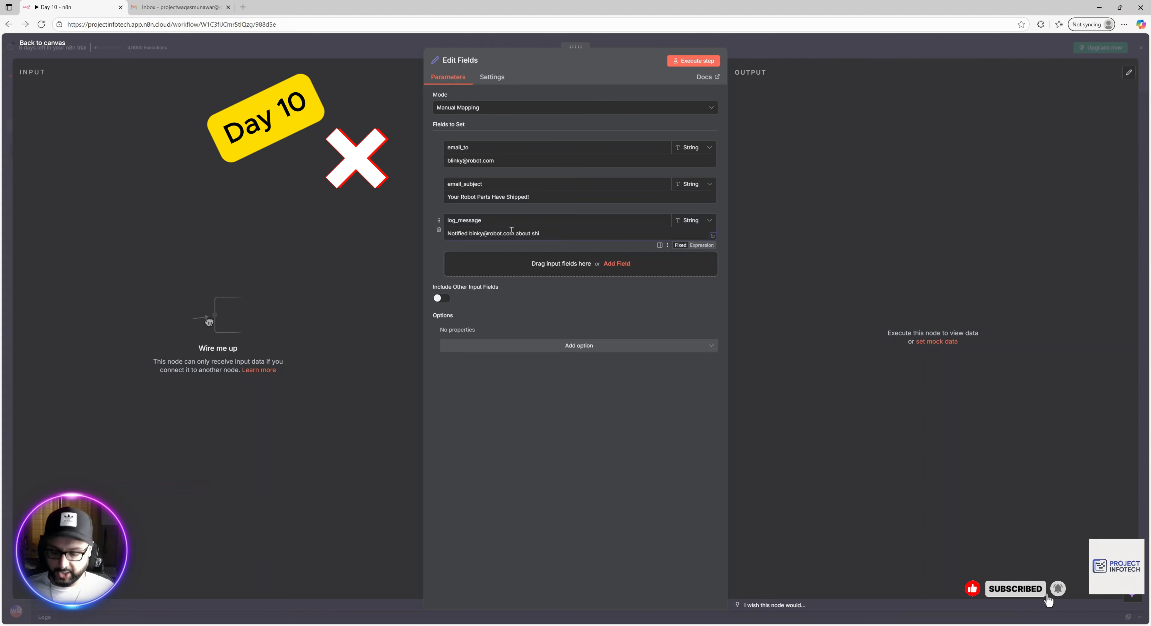
key("BackSpace")
type("pping")
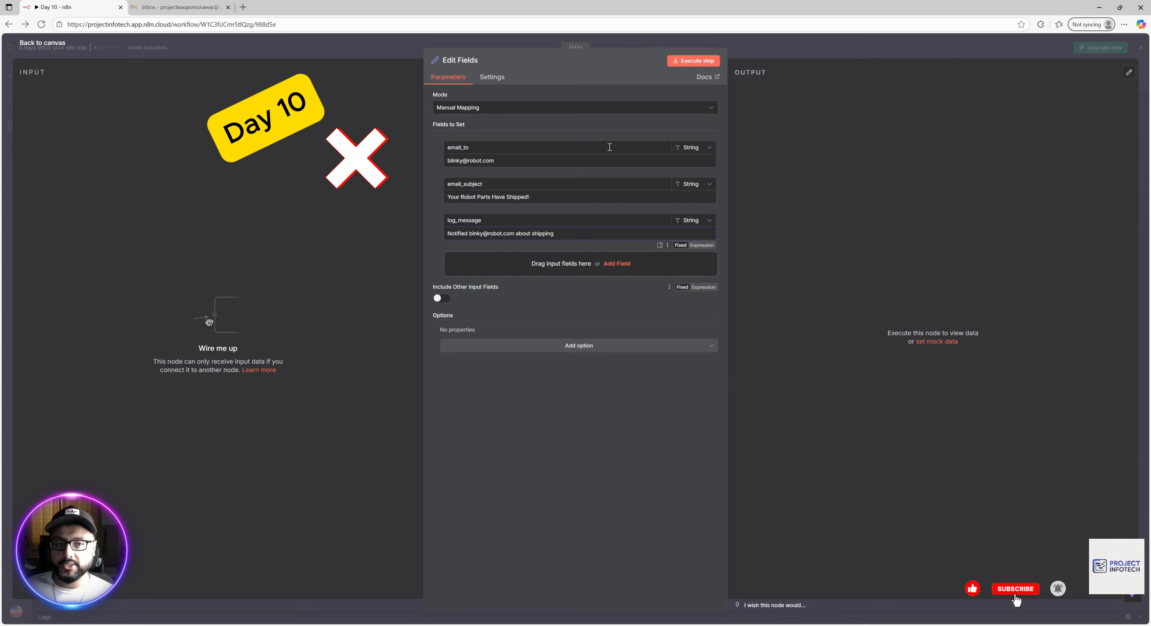
left_click(603, 76)
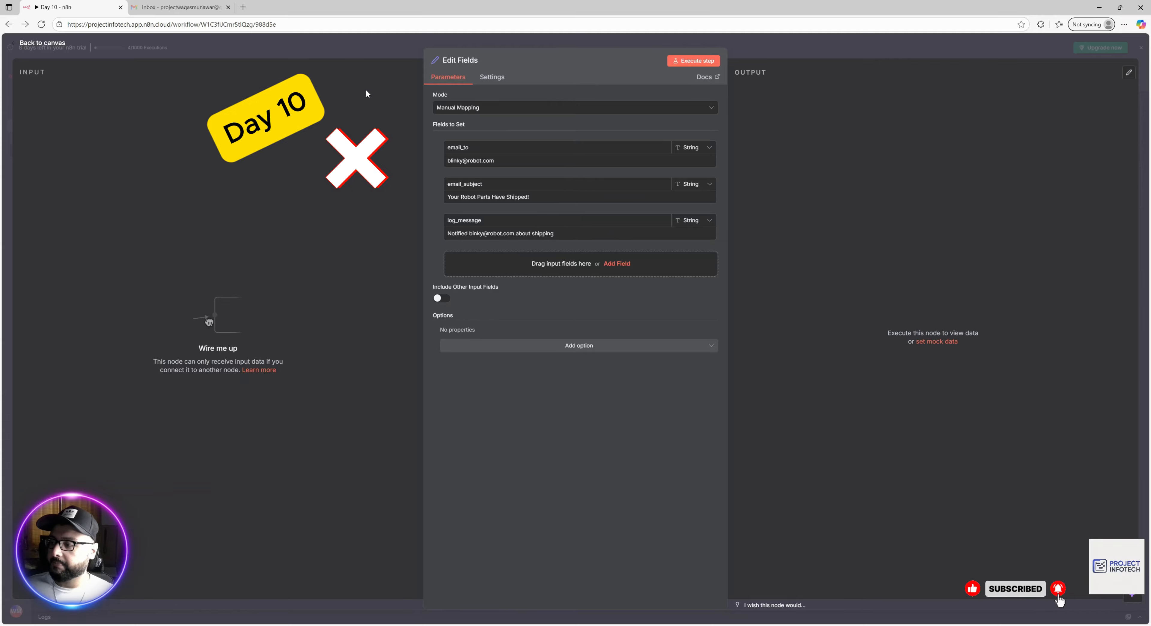
left_click(377, 42)
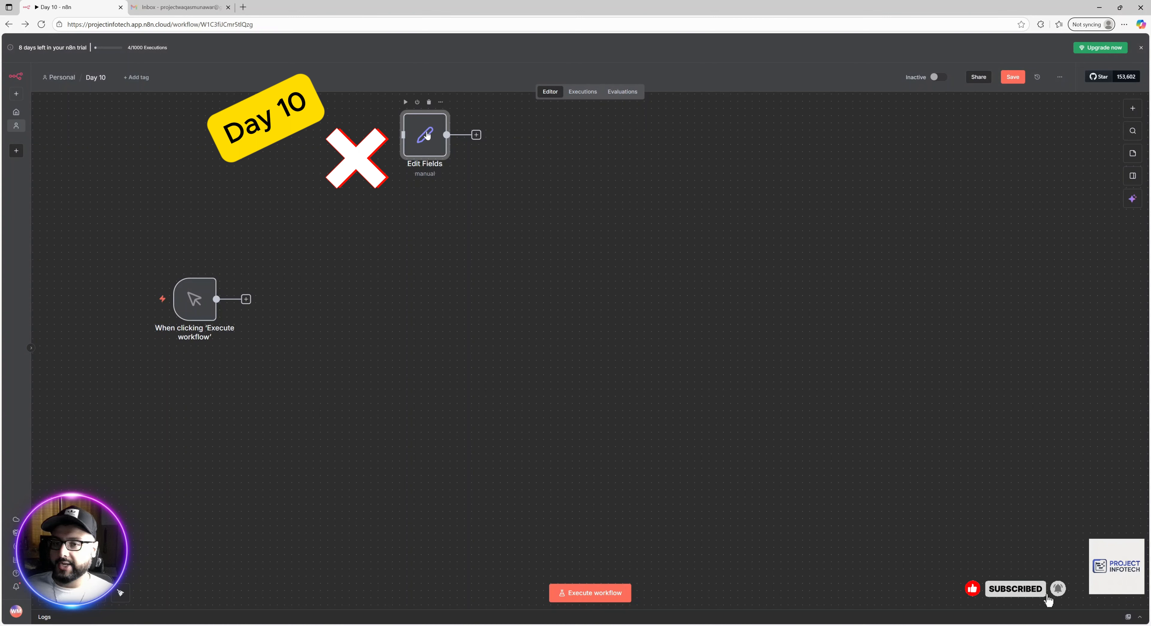
Place Edit Fields beside the manual trigger and wire the trigger's output into it.
left_click_drag(424, 131, 296, 296)
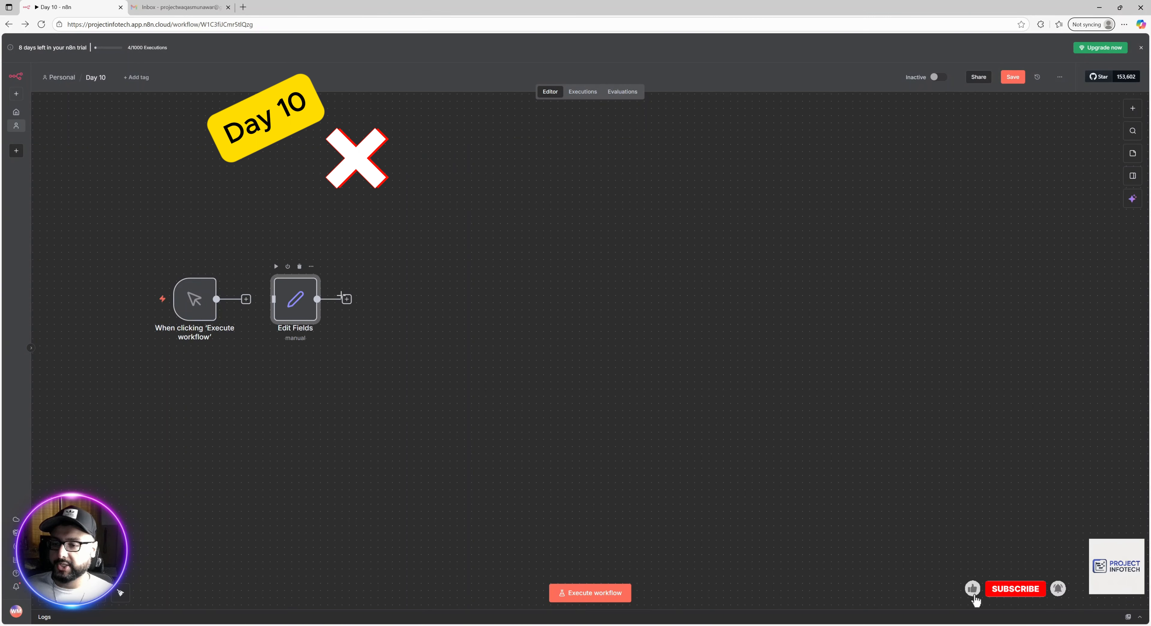
left_click_drag(216, 299, 272, 304)
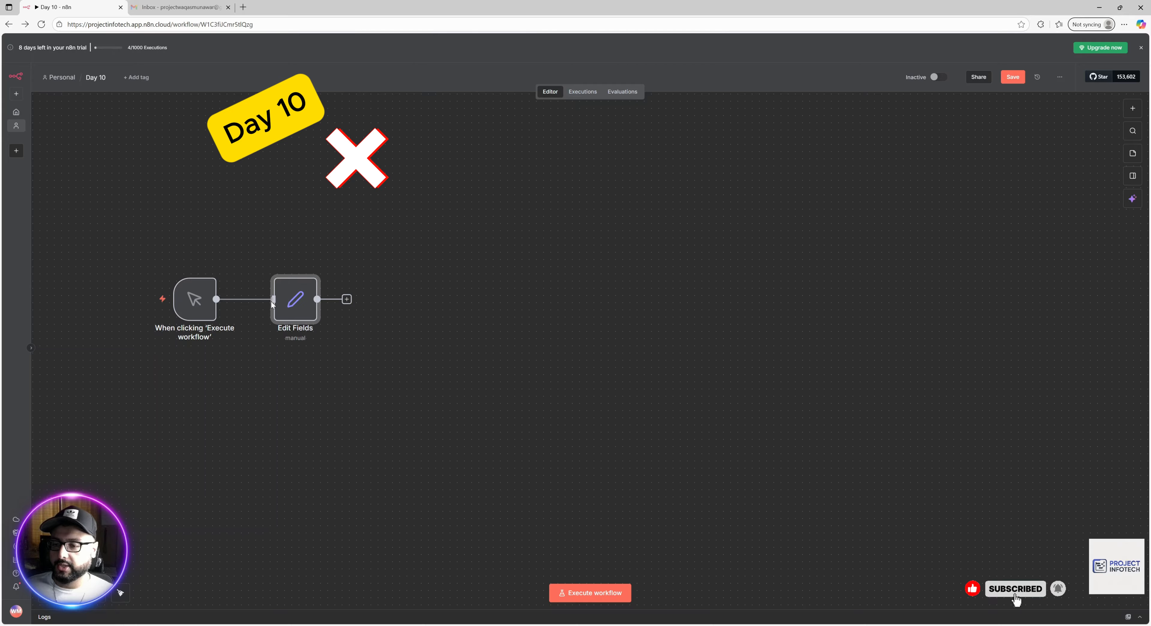
left_click(346, 299)
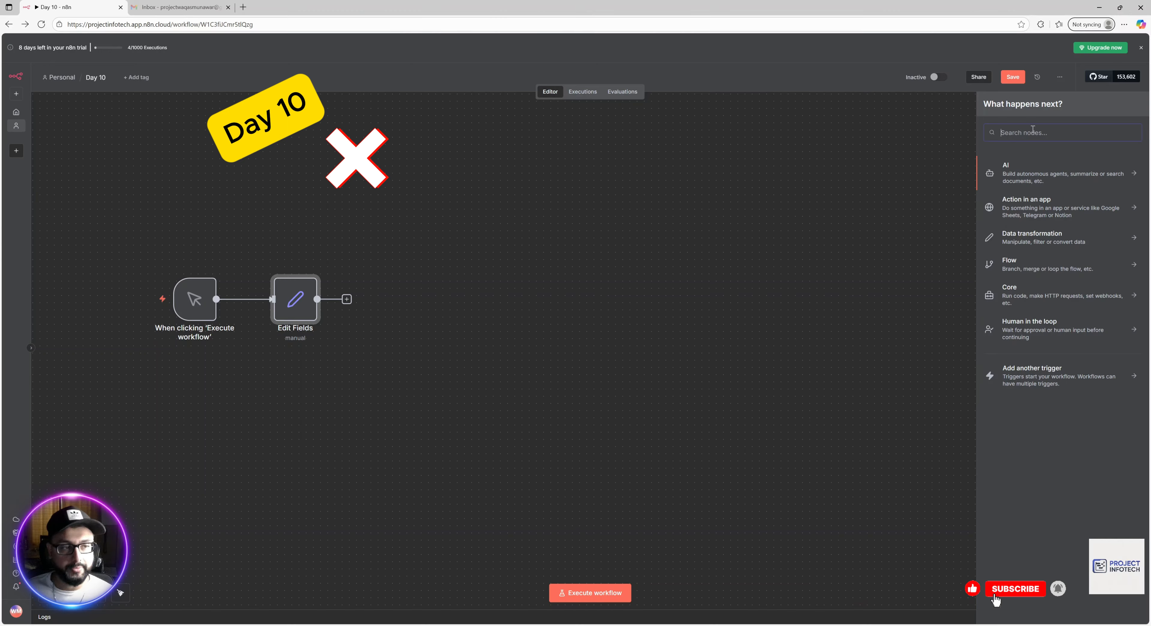
Add a Gmail 'Send a message' node after Edit Fields and close its settings.
type("gmail")
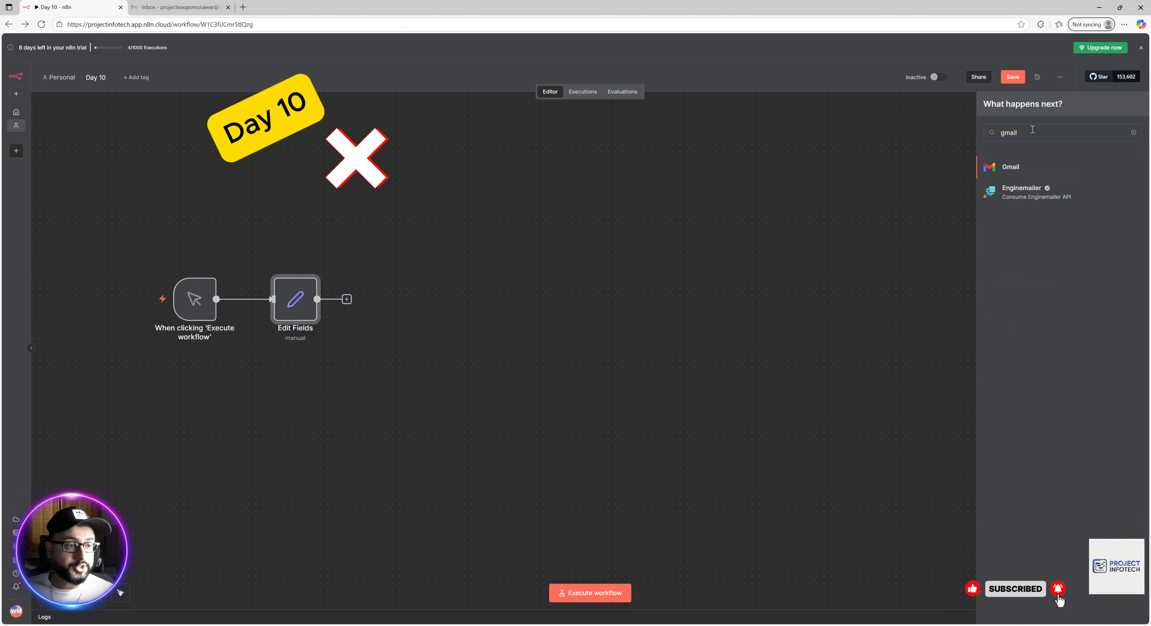
left_click(1017, 171)
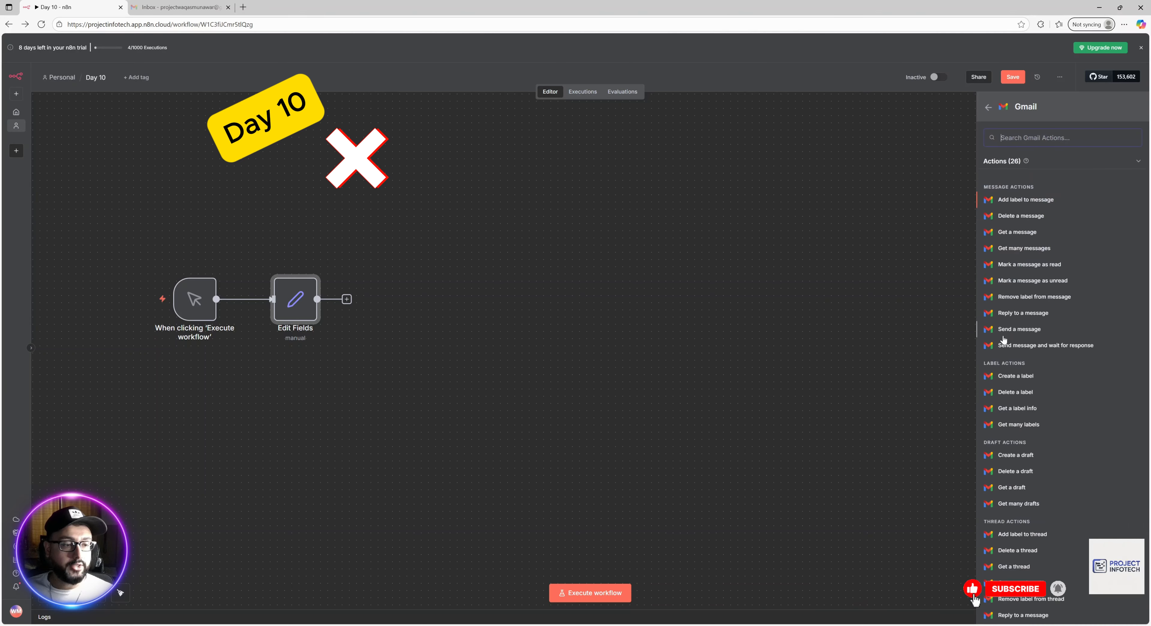
left_click(1019, 330)
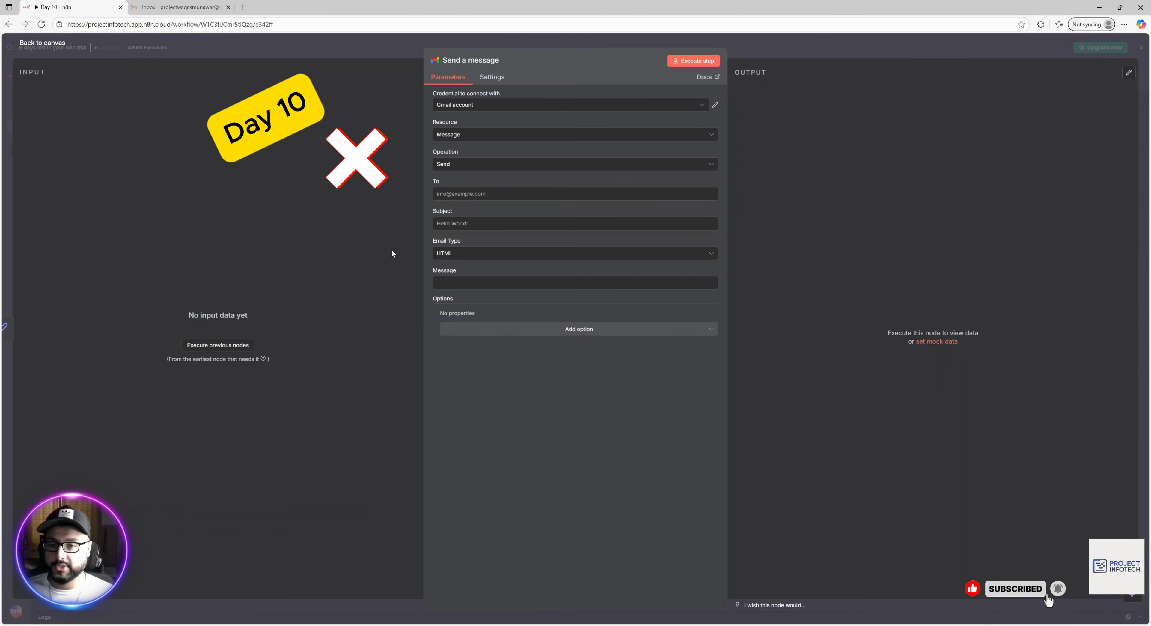
left_click(383, 45)
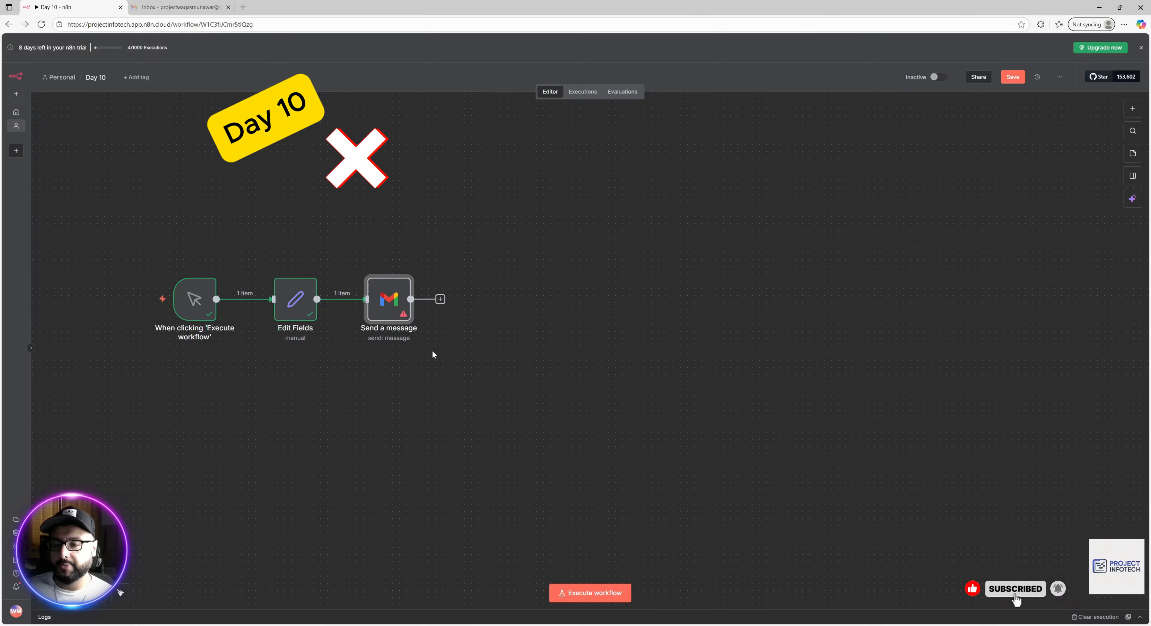
Reopen the Send a message node and select the 'Gmail account' credential.
double_click(387, 277)
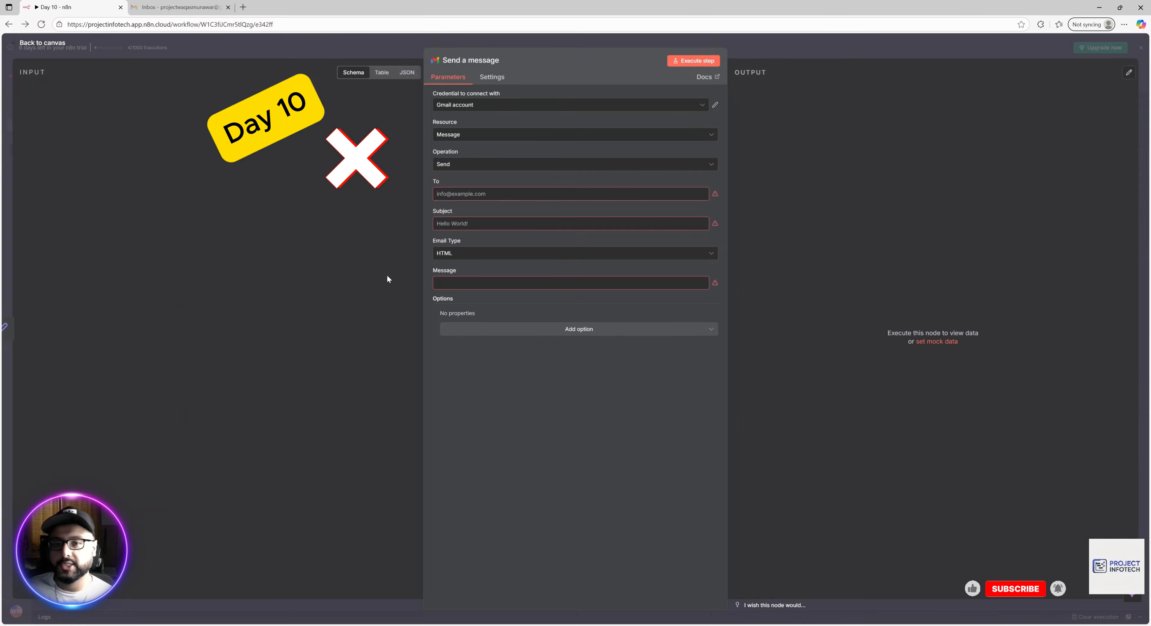
left_click(501, 106)
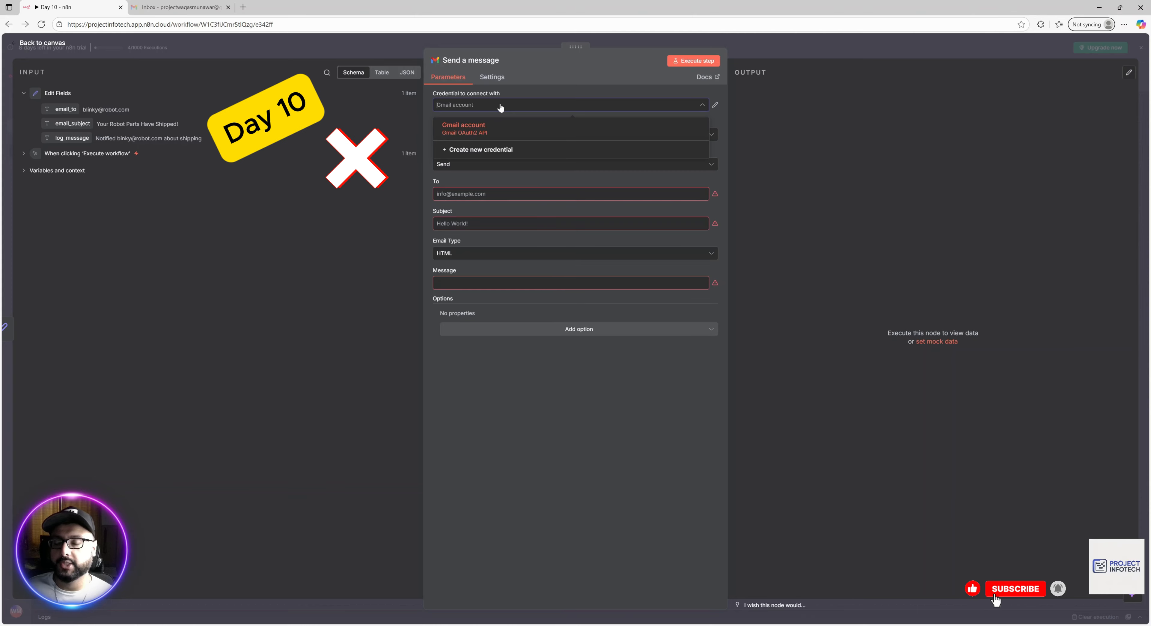
left_click(479, 130)
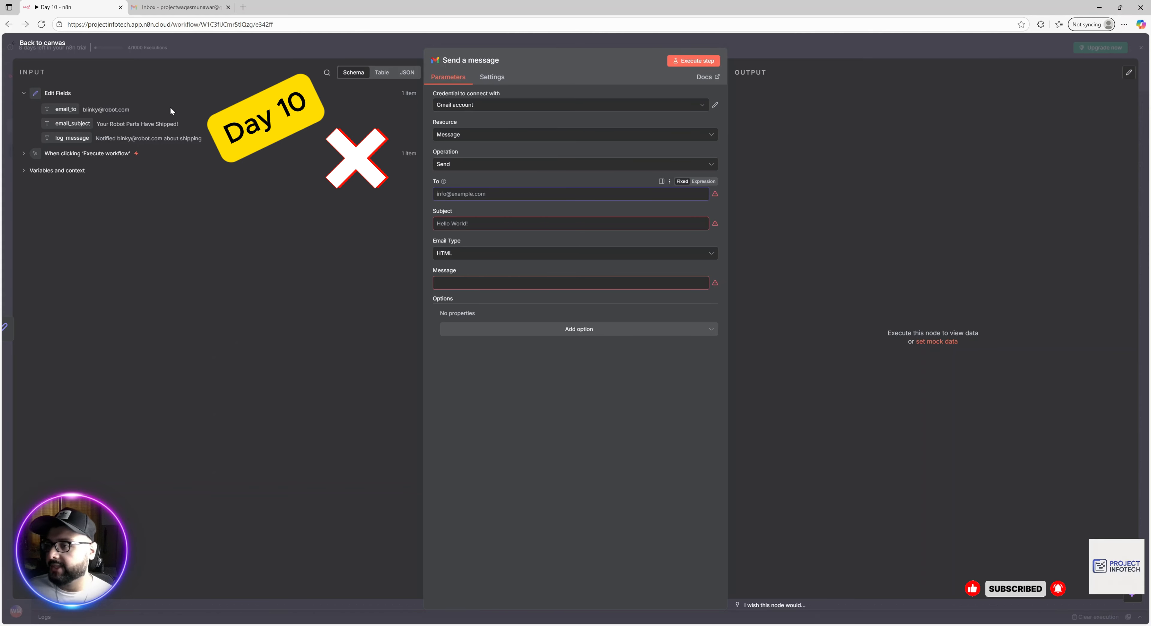
Map the Gmail To field to email_to and Subject to email_subject from the input.
left_click_drag(66, 111, 474, 203)
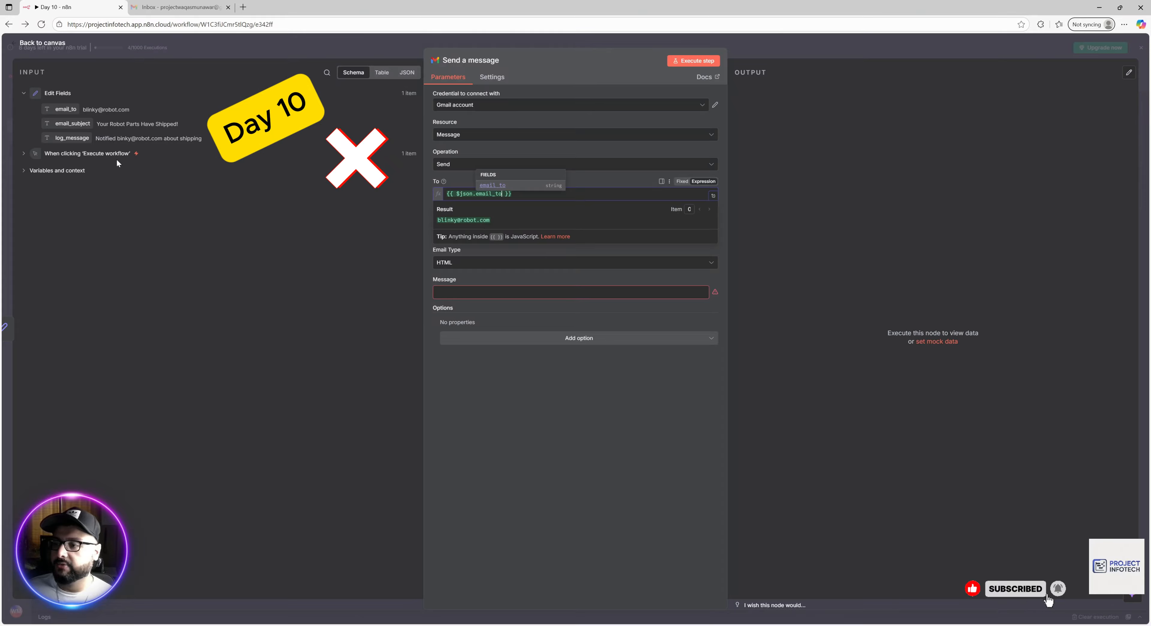
left_click(617, 420)
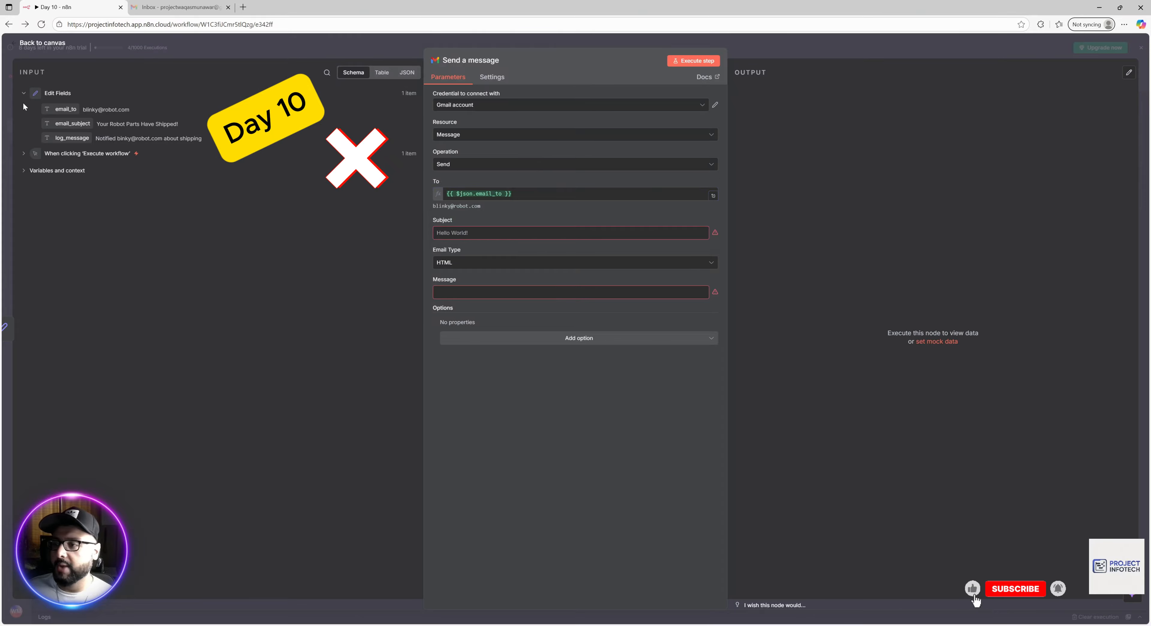
left_click_drag(62, 122, 483, 242)
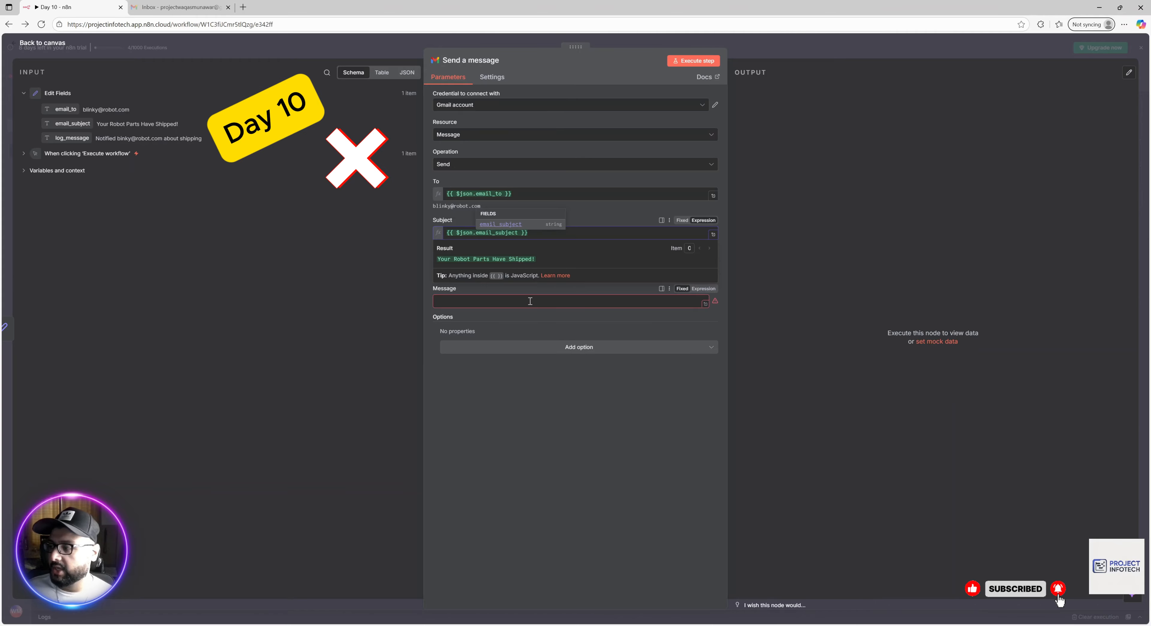
left_click(640, 39)
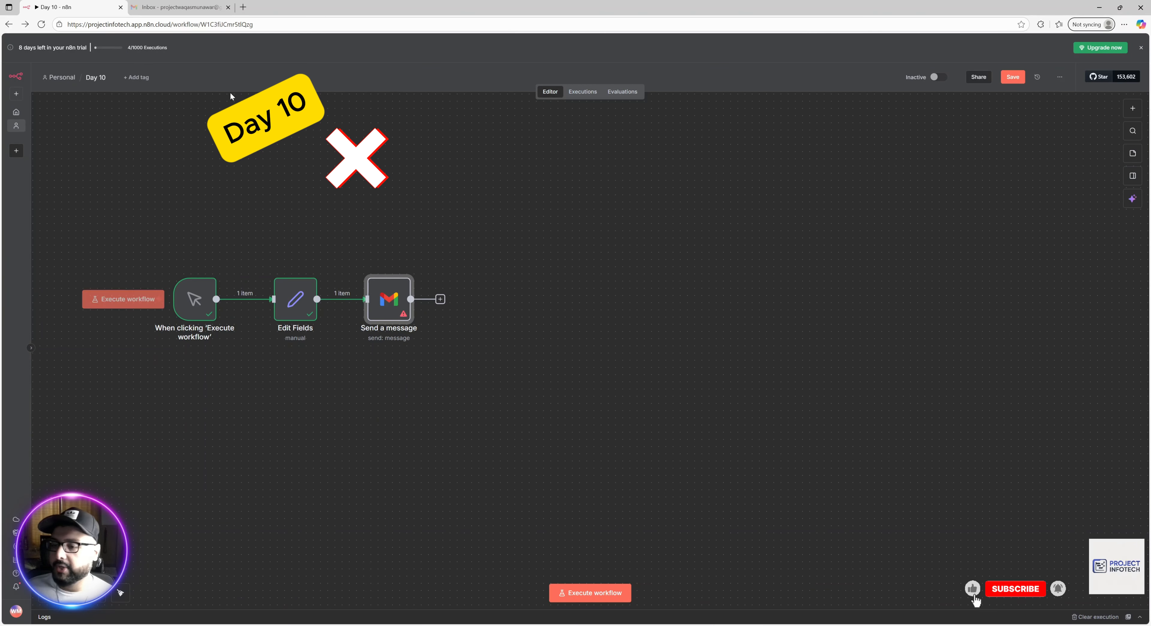
Add a Google Sheets 'Append row in sheet' node after the Gmail node.
left_click(440, 299)
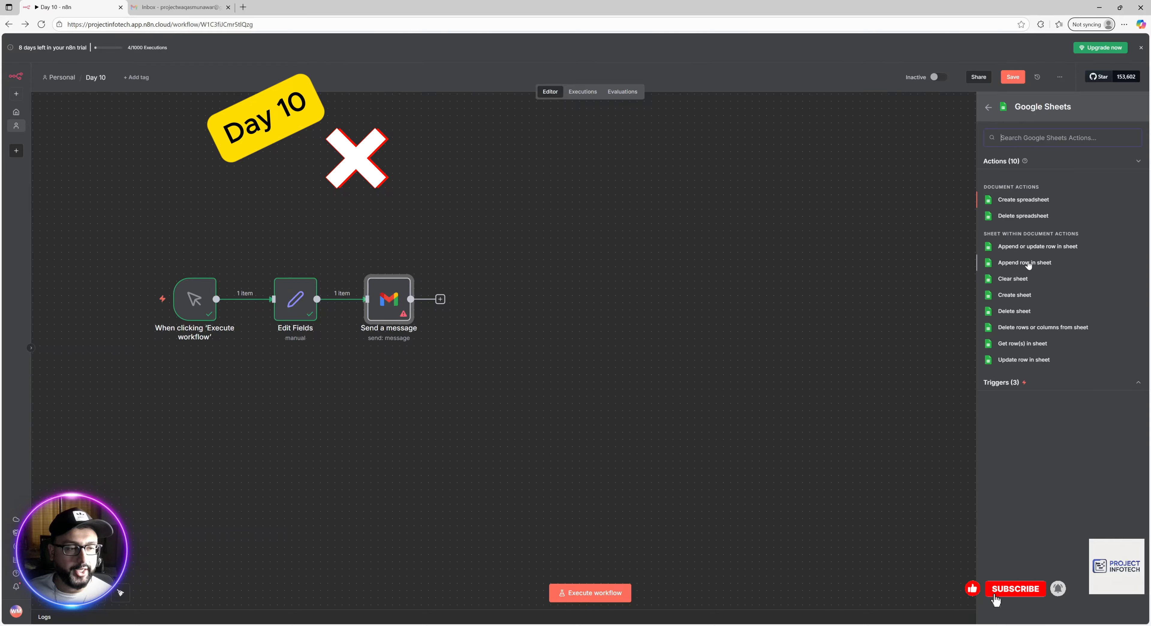
left_click(1025, 262)
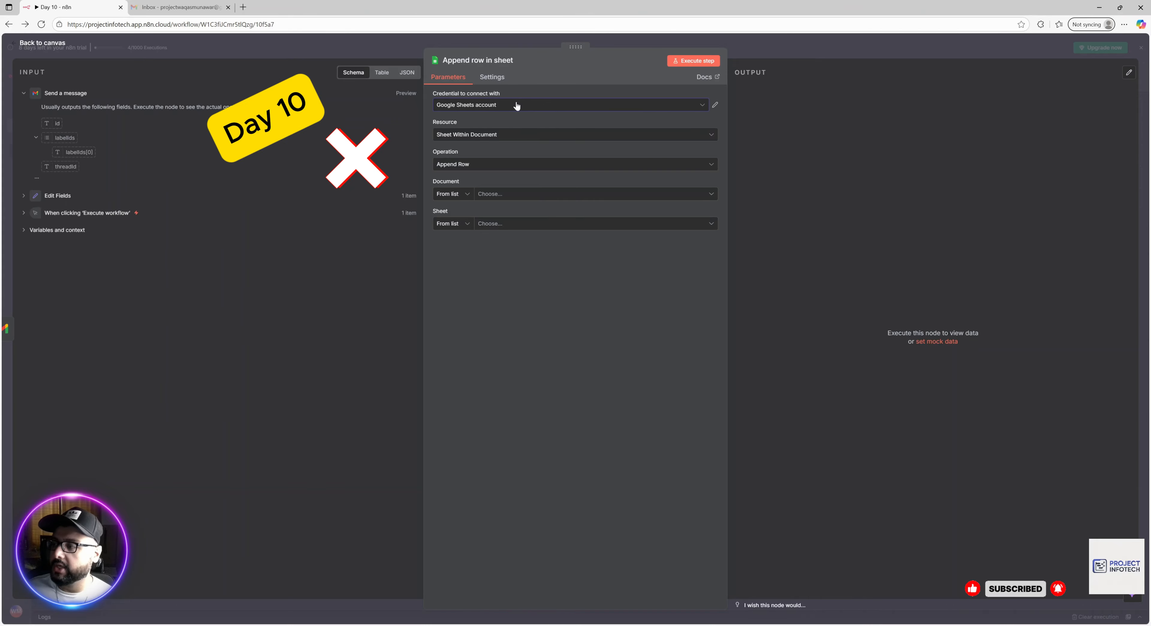
Keep Append Row as the Google Sheets operation.
left_click(484, 165)
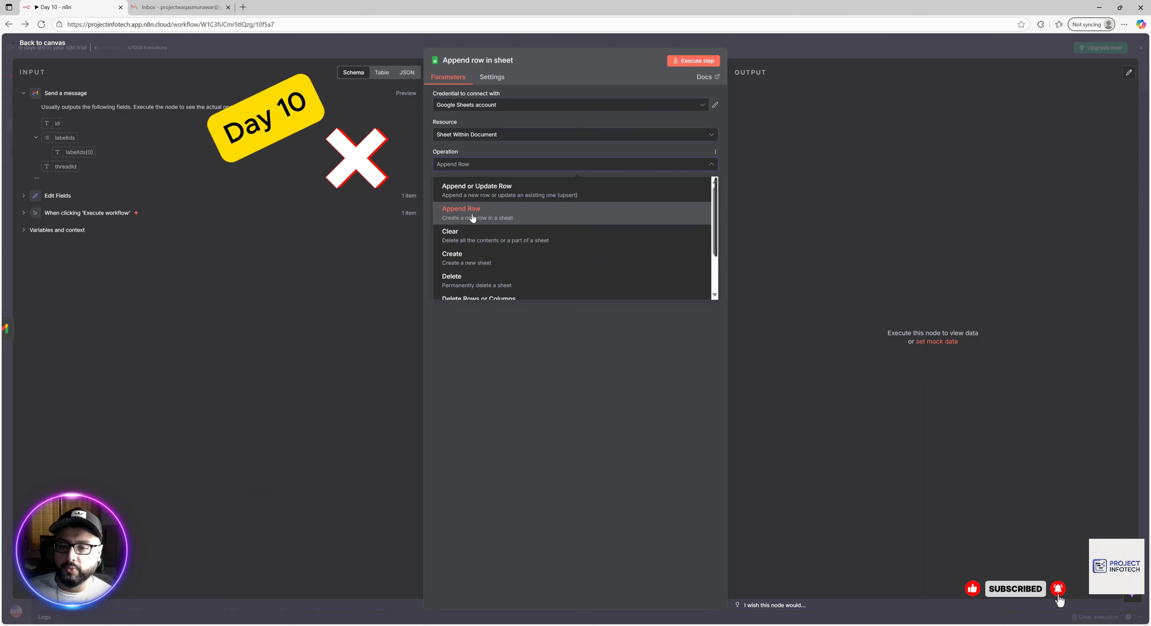
scroll(472, 219, "down", 3)
scroll(473, 219, "up", 3)
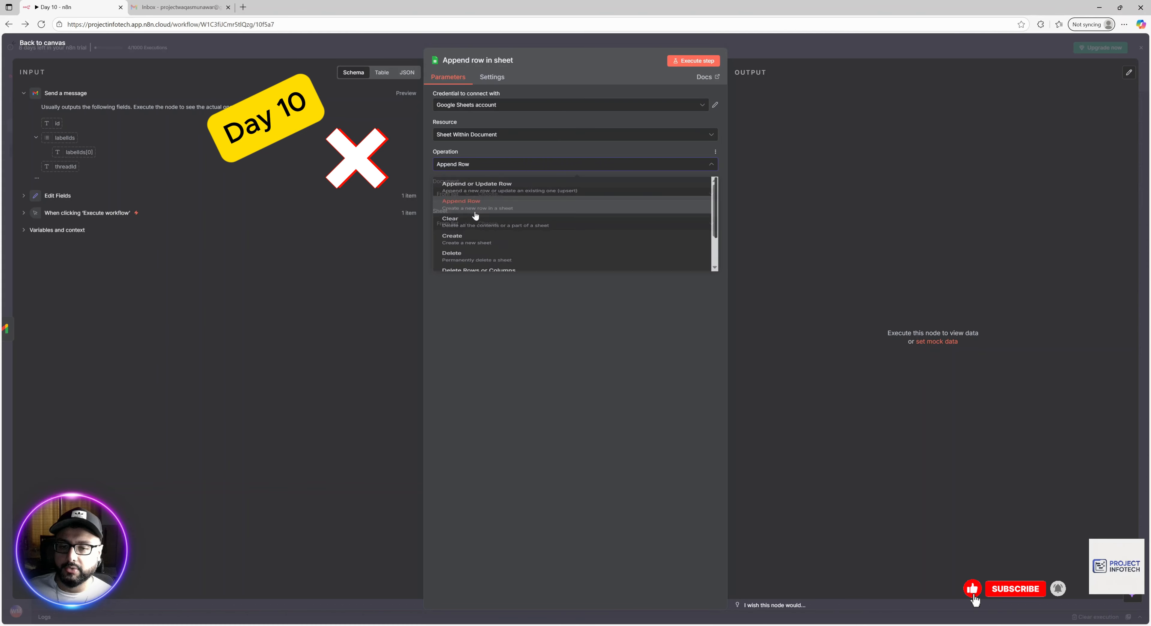
left_click(472, 217)
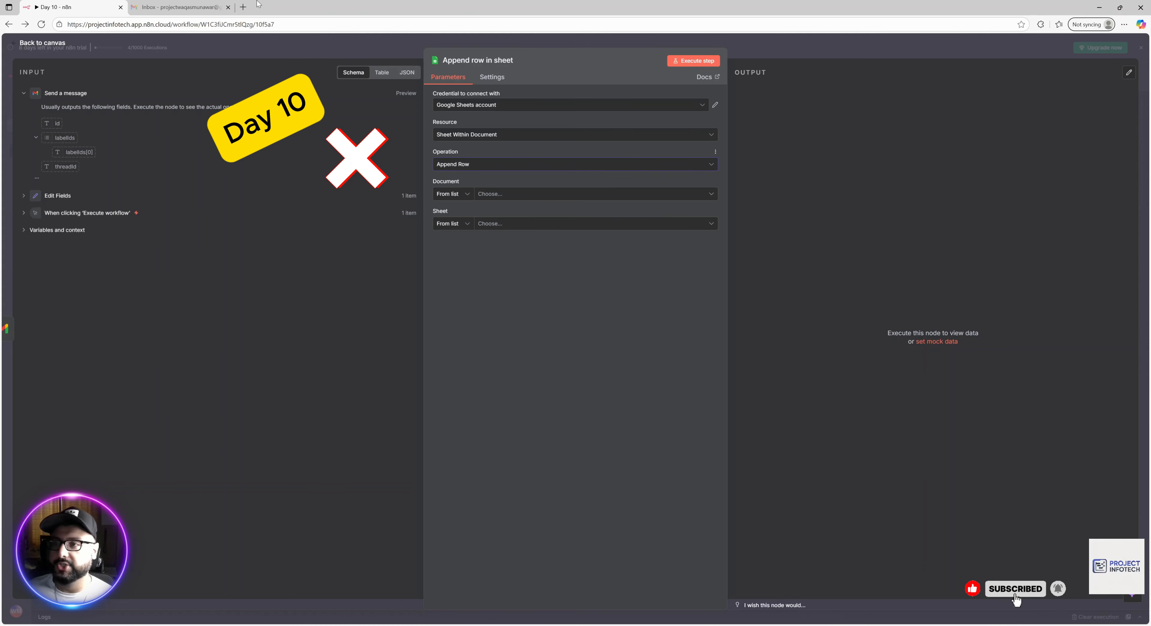
left_click(499, 164)
left_click(499, 150)
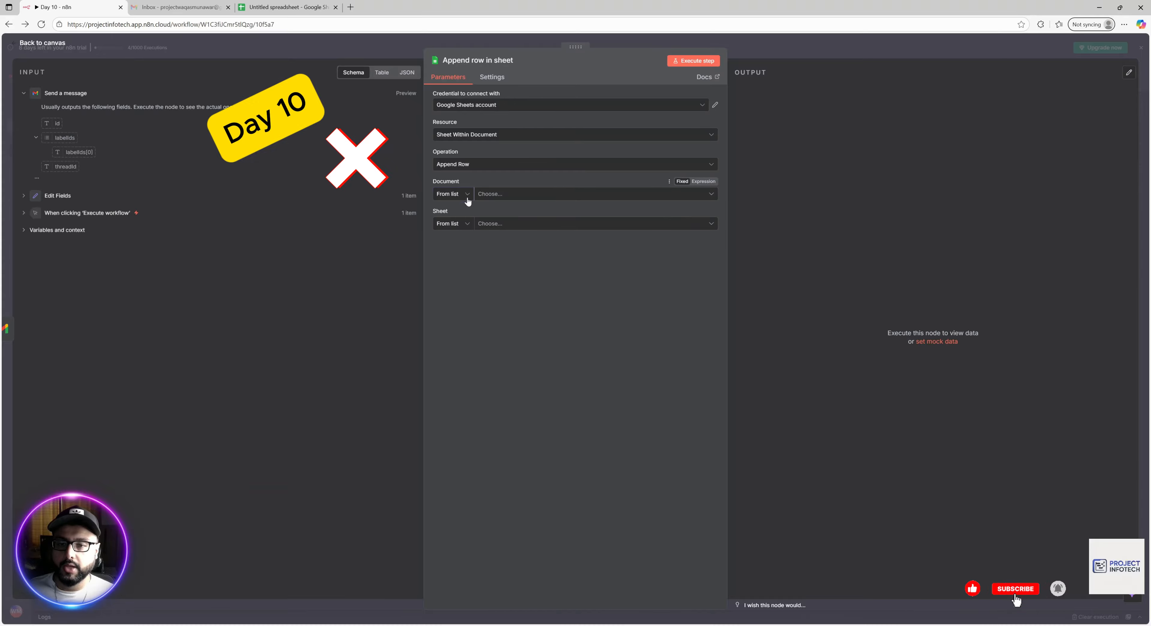
Identify the spreadsheet by a pasted ID and choose Sheet1 from the sheet list.
left_click(467, 194)
left_click(450, 247)
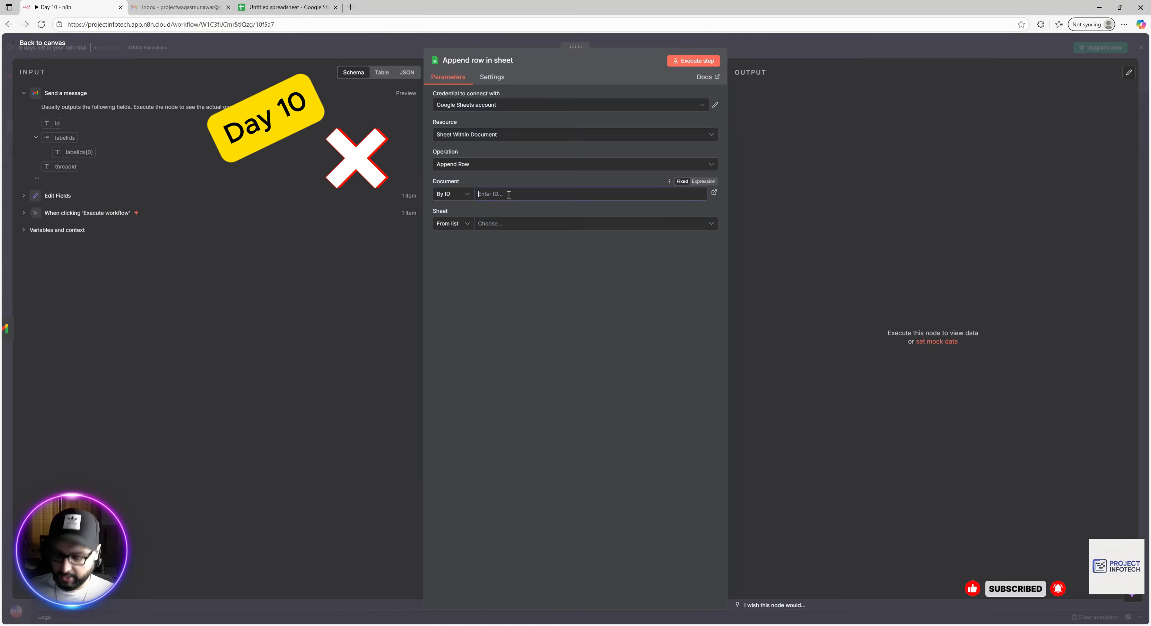
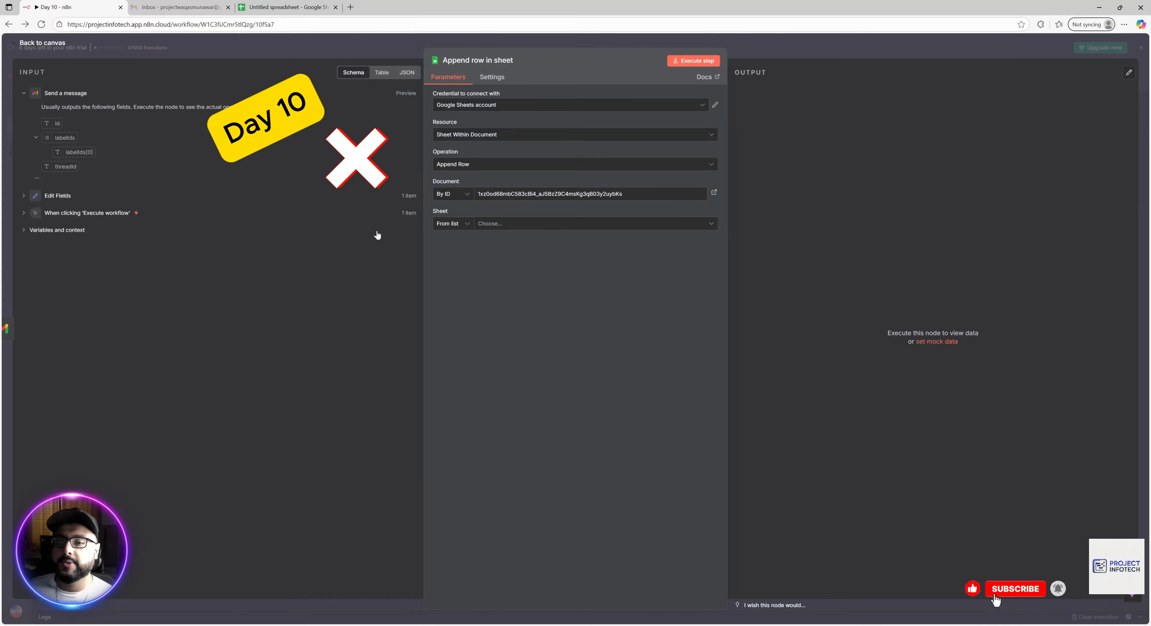
left_click(466, 224)
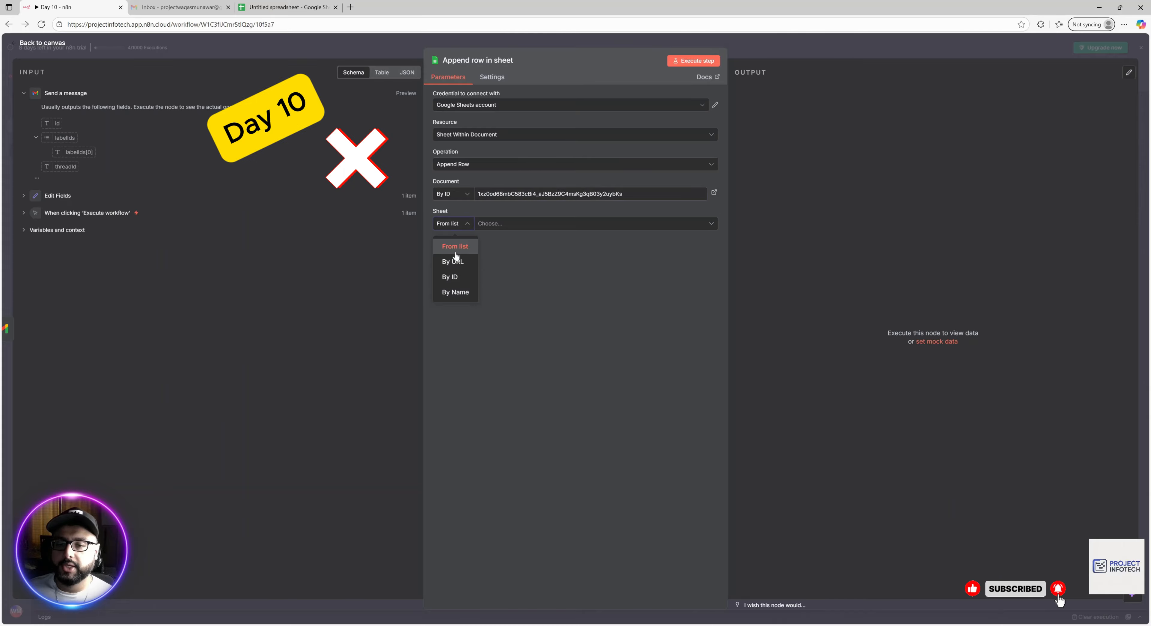
left_click(462, 244)
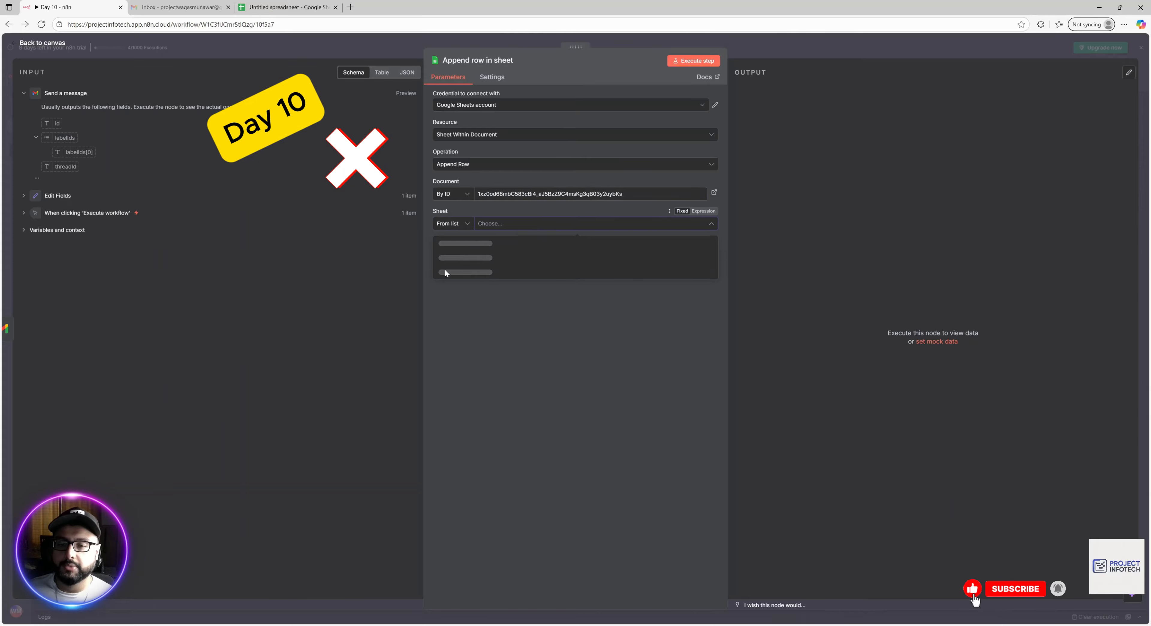
left_click(451, 244)
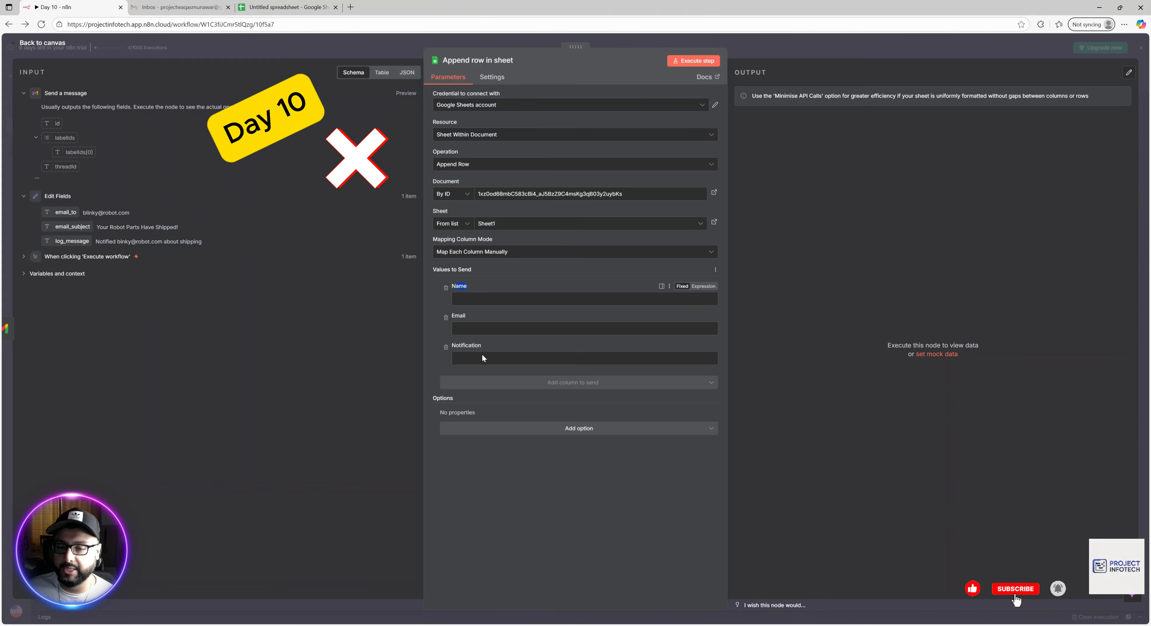
Map the Notification column to log_message and Email to email_to, then return to the canvas.
left_click_drag(485, 344, 462, 346)
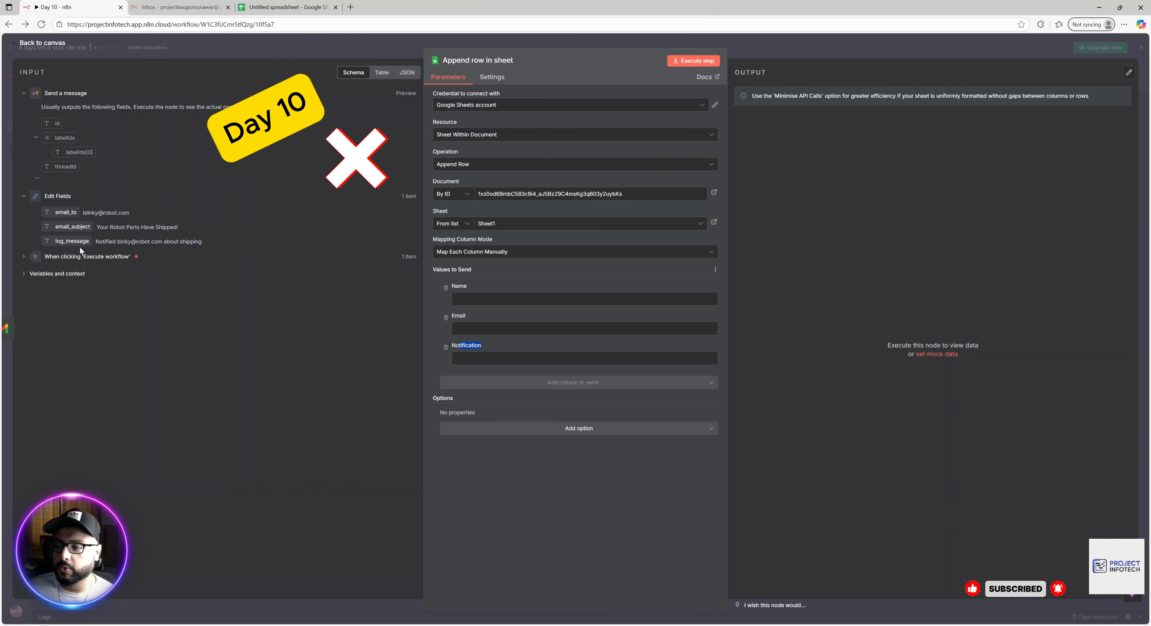
left_click_drag(71, 245, 497, 356)
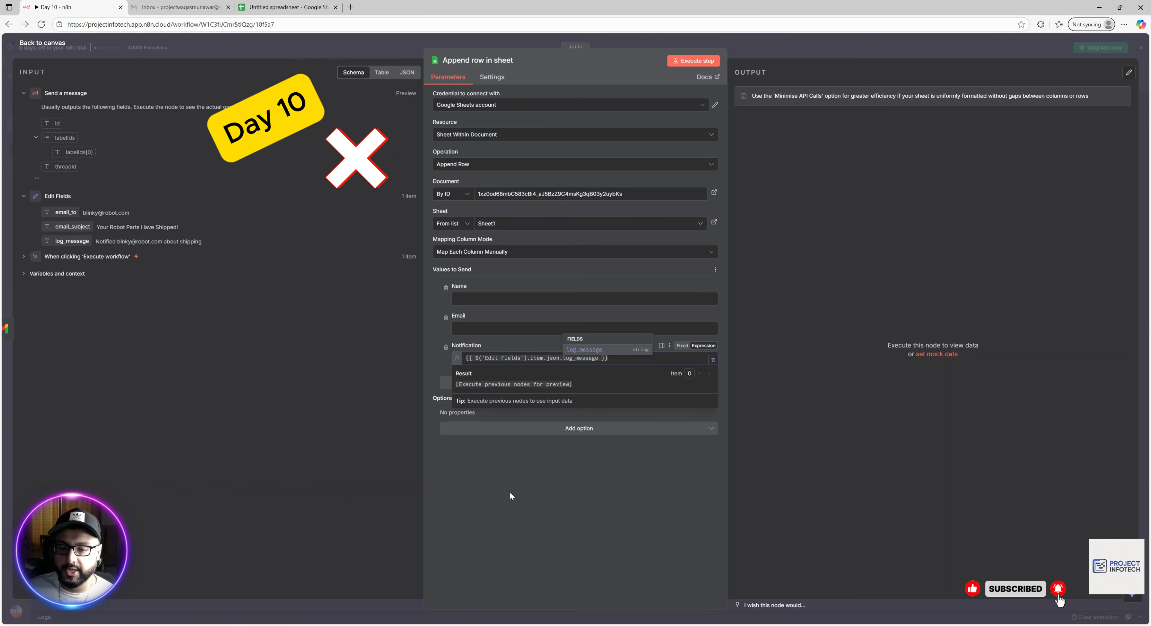
left_click(509, 422)
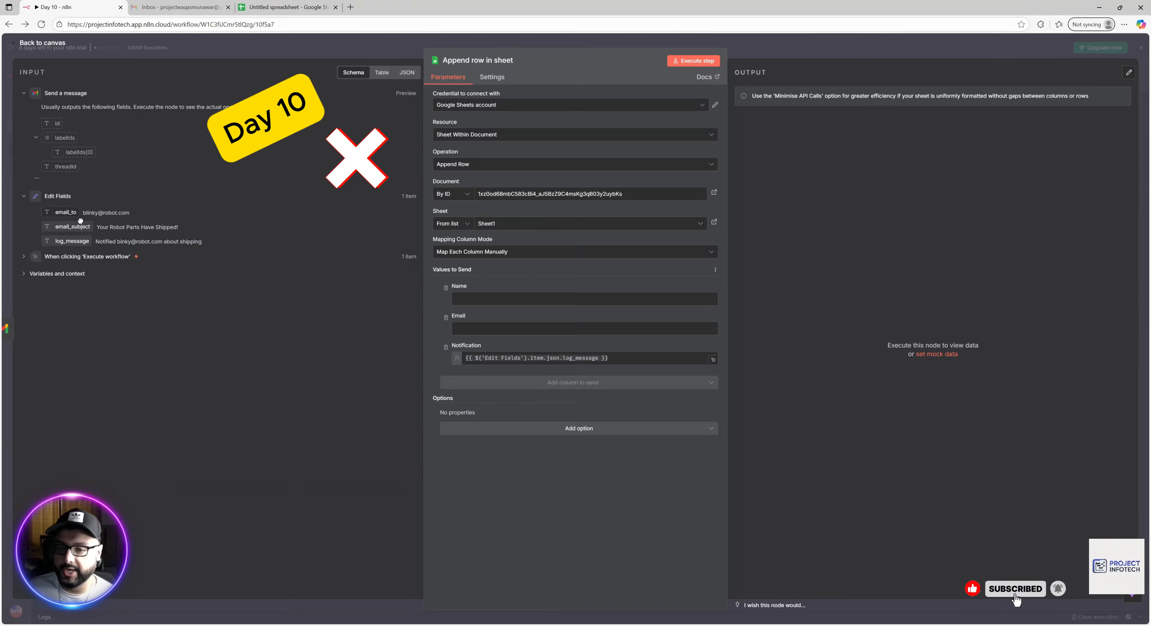
left_click_drag(80, 220, 492, 336)
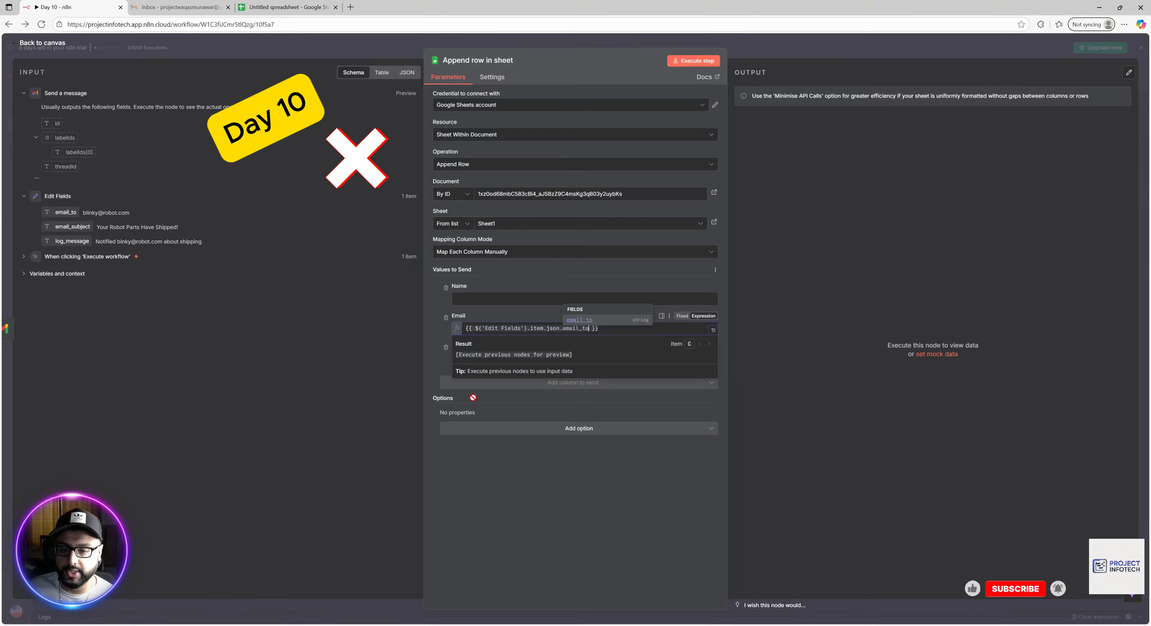
left_click(534, 460)
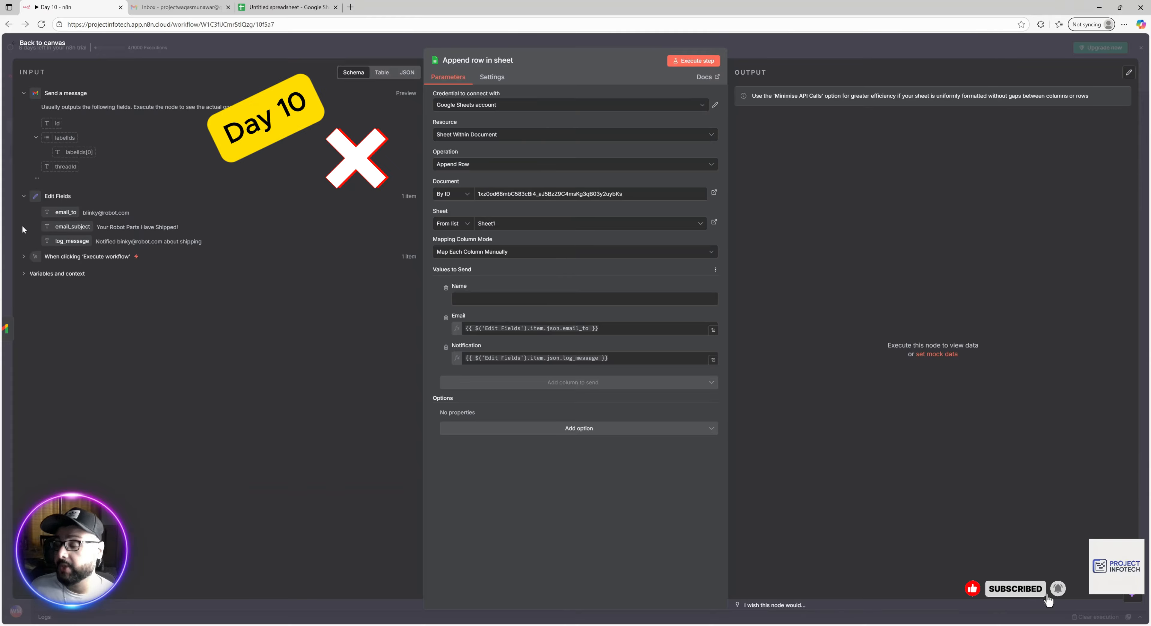
left_click(750, 45)
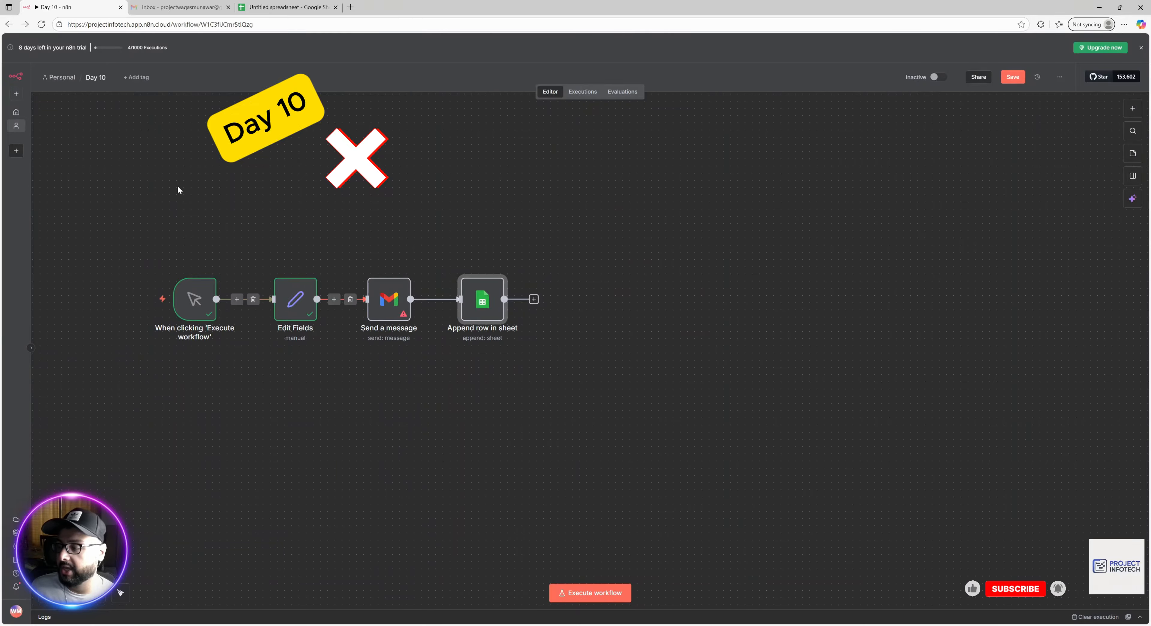
Execute the workflow, see the Gmail node fail on its required Message, and reopen Send a message.
left_click(595, 592)
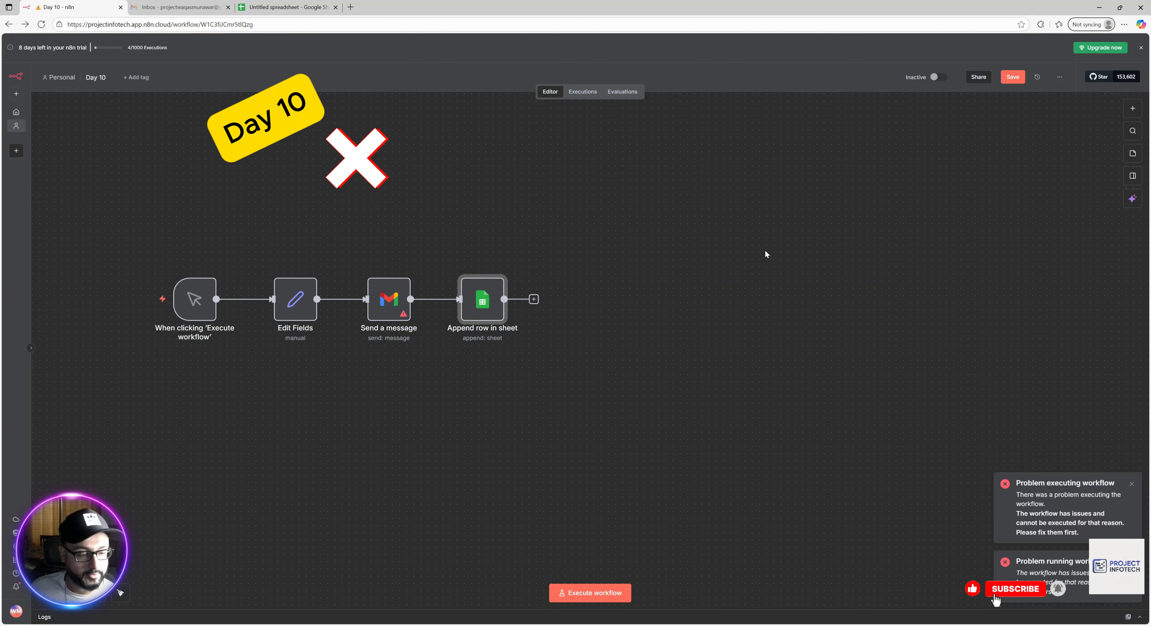
mouse_move(406, 315)
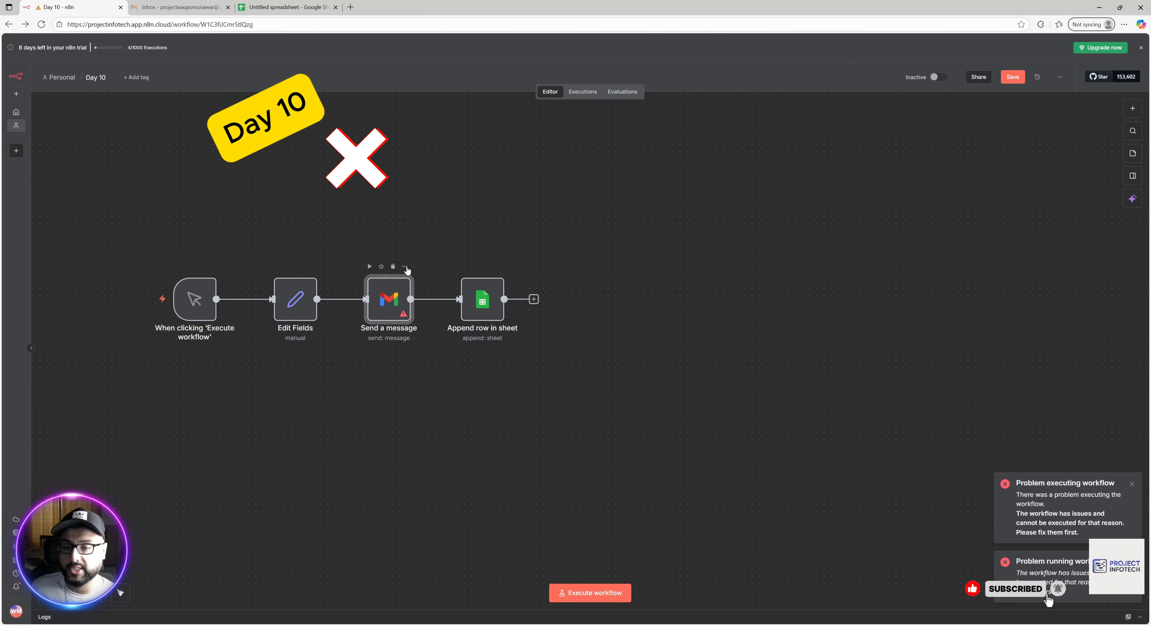
left_click(404, 267)
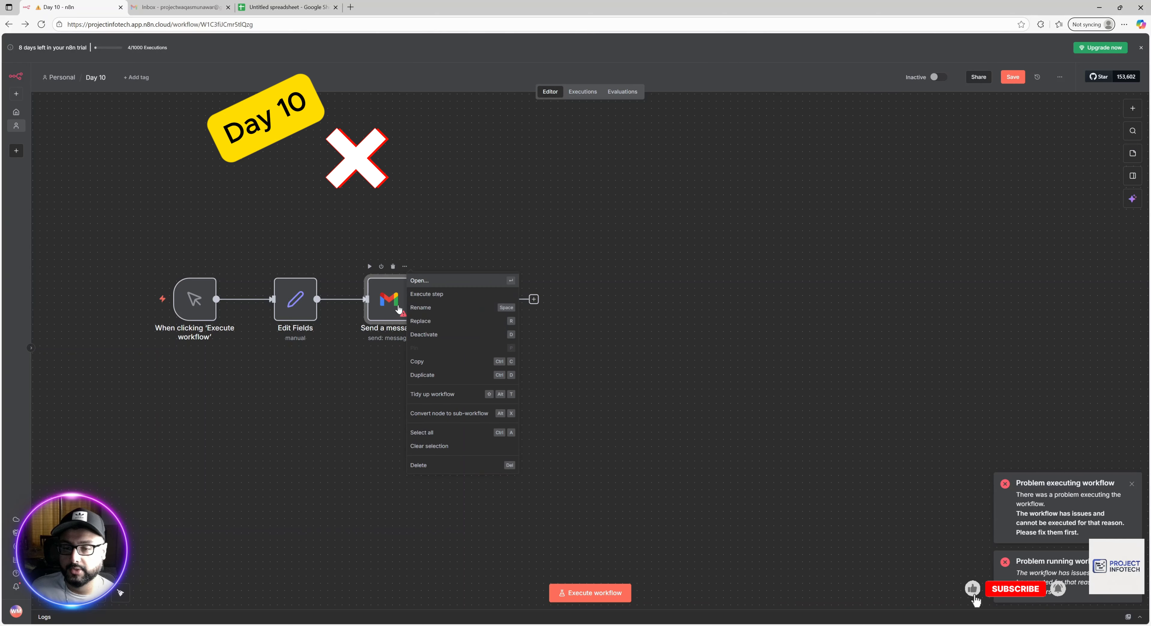
left_click(414, 280)
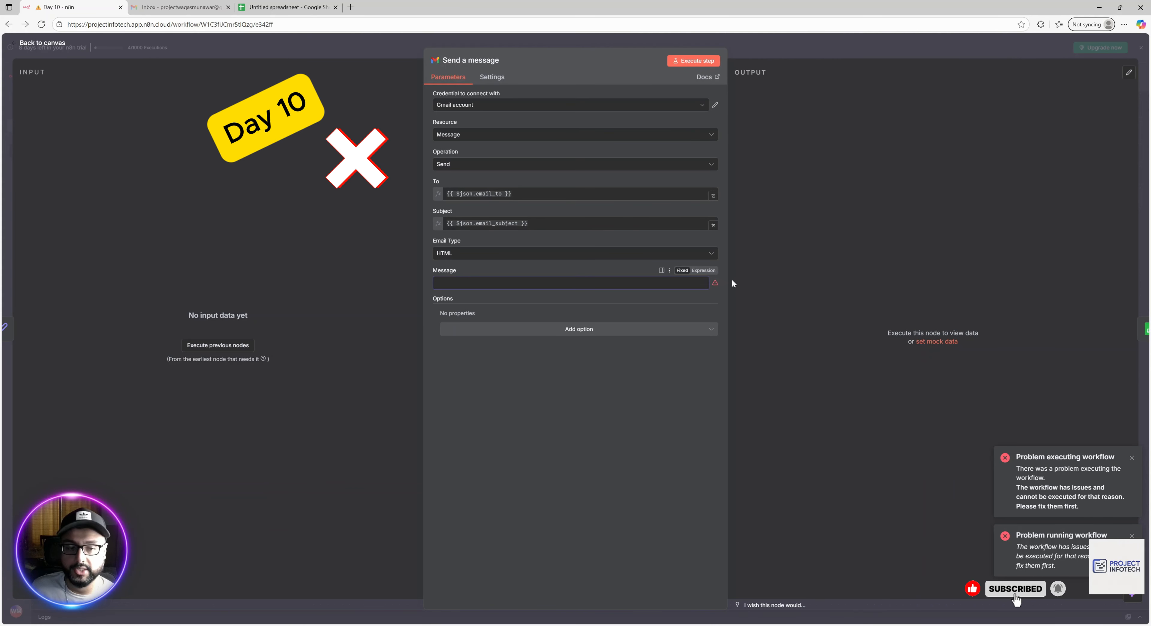
Enter 'This is a test email!' as the Gmail node's message body.
left_click(458, 282)
type("This is a")
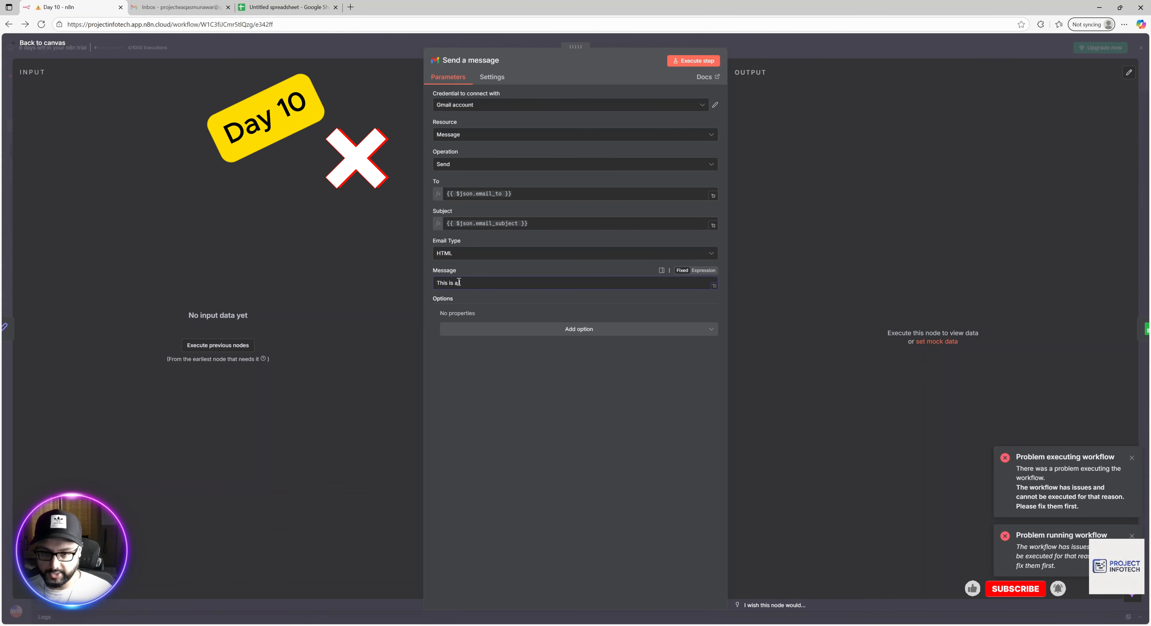
type(" test emai")
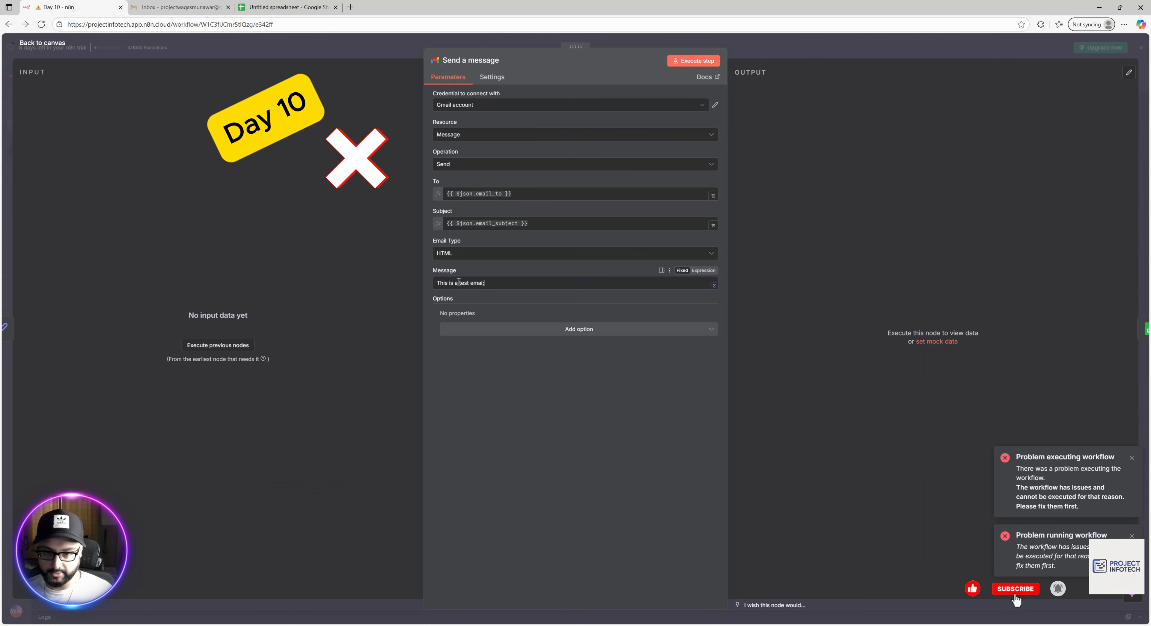
type("l!")
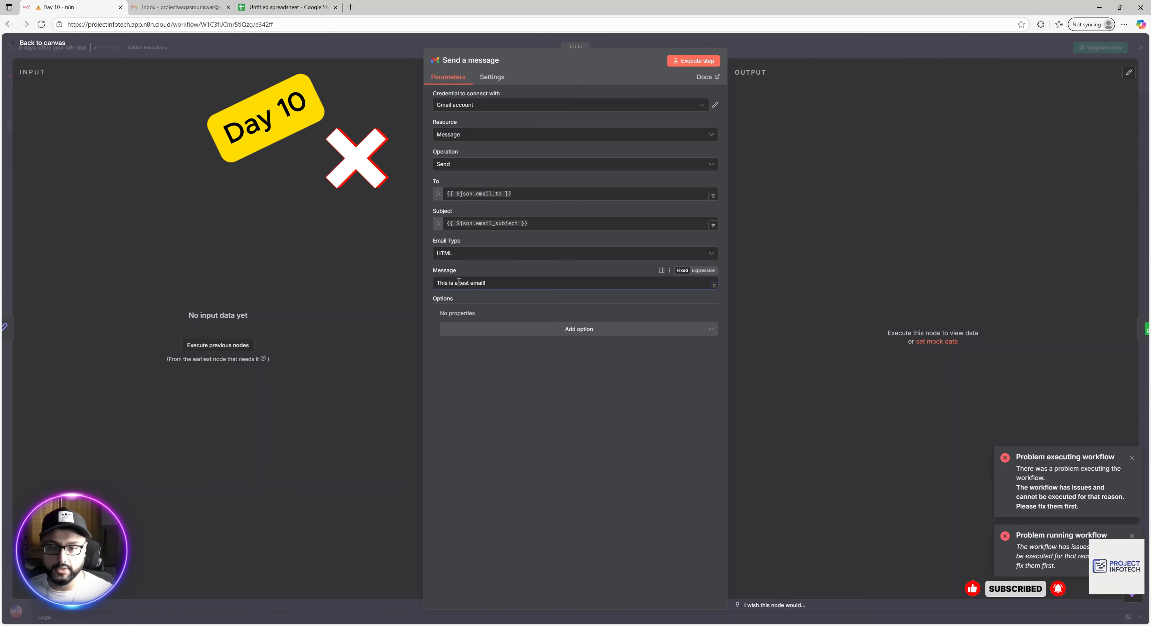
Rerun the full workflow from the canvas so all four nodes succeed, then switch to Gmail.
left_click(626, 39)
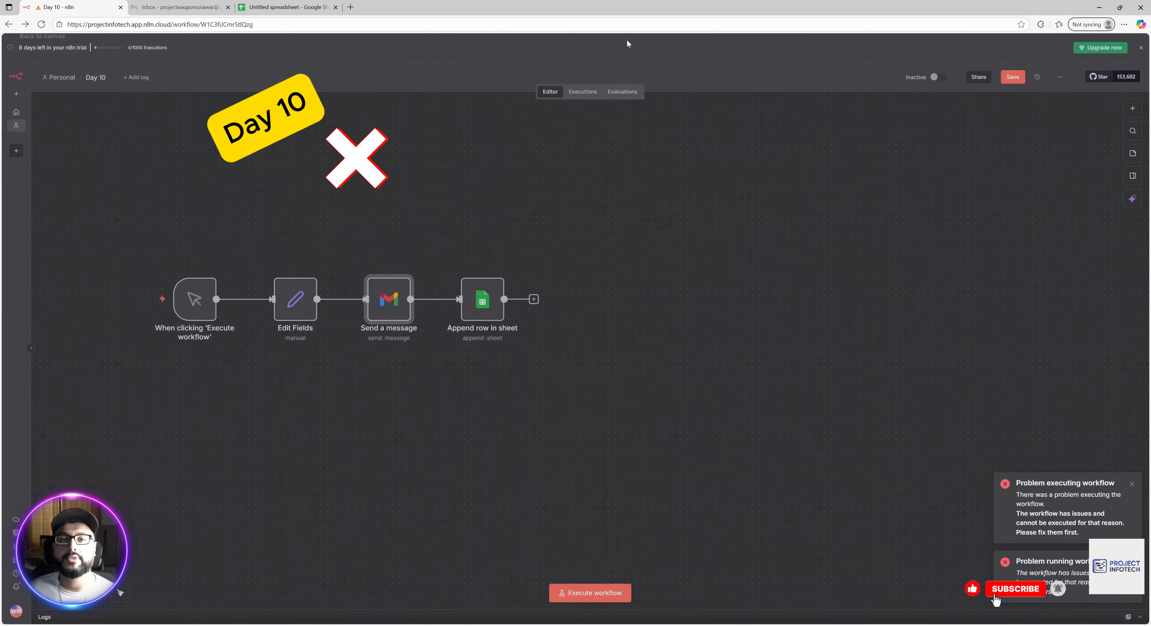
left_click(590, 592)
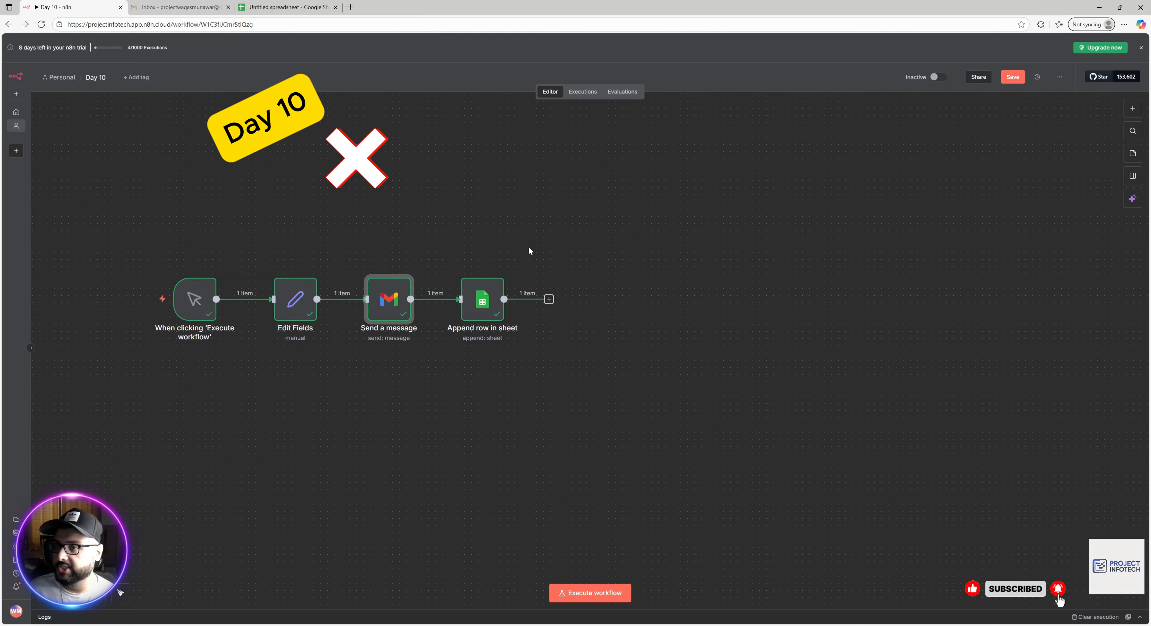
left_click(177, 6)
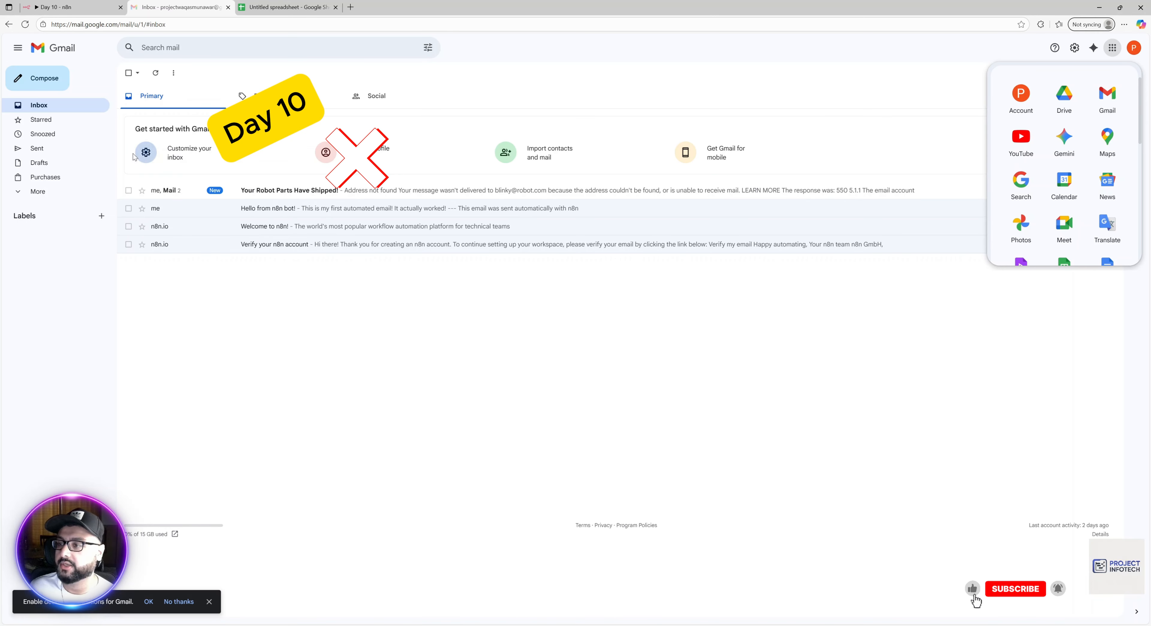
In Sent, open the 'Your Robot Parts Have Shipped!' email and review its address-not-found bounce.
left_click(51, 154)
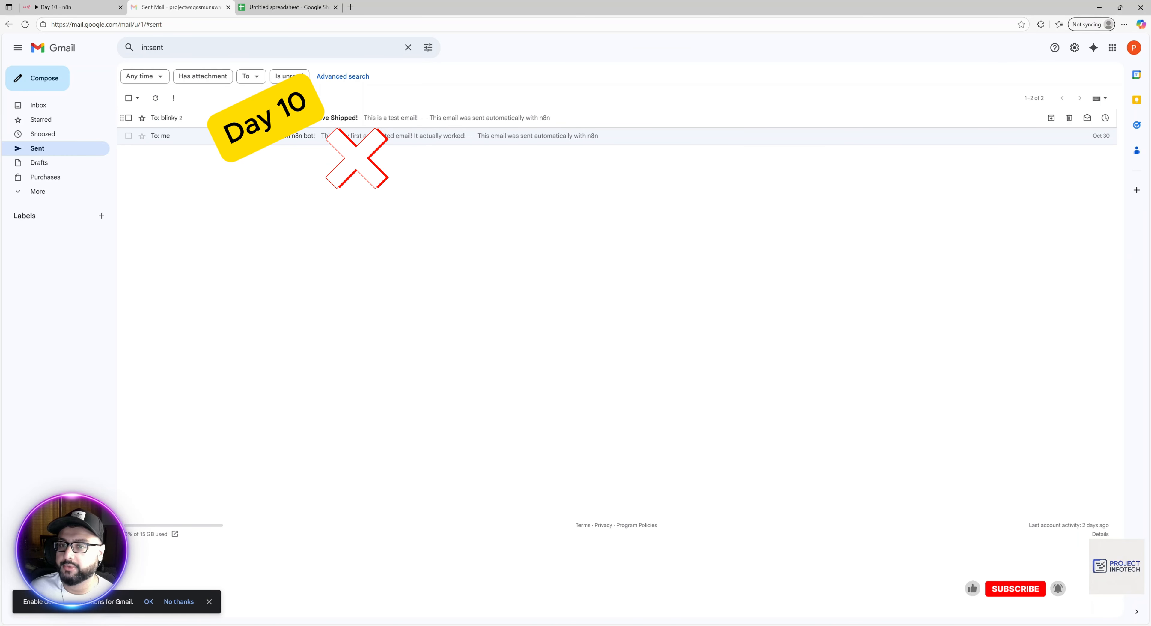
left_click(277, 118)
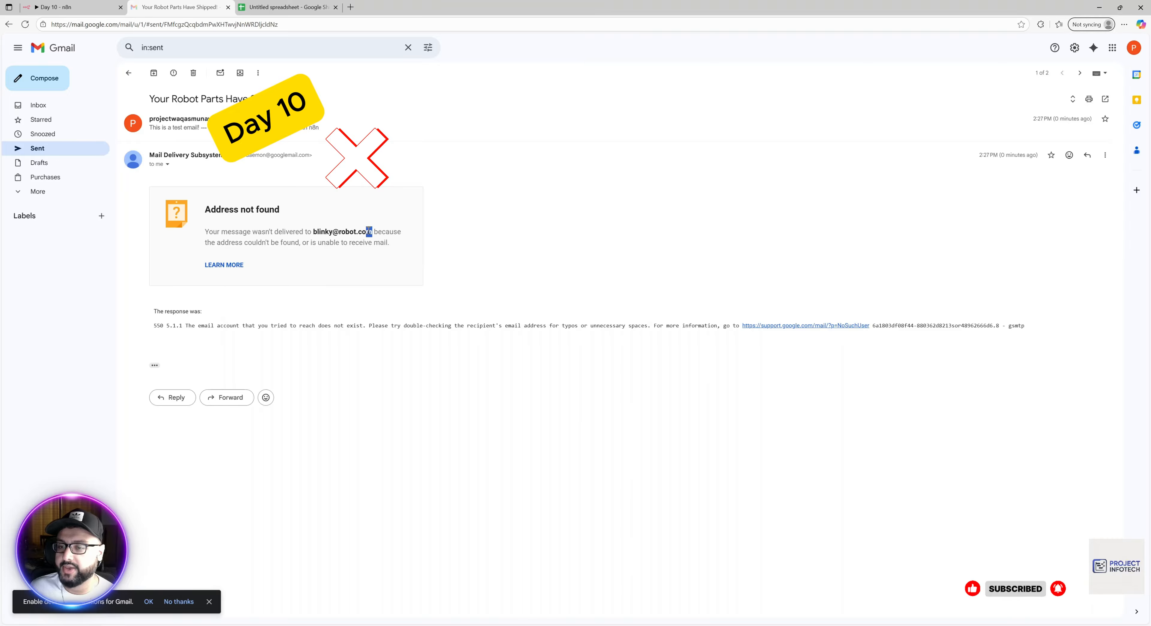
left_click_drag(366, 232, 321, 229)
left_click(308, 296)
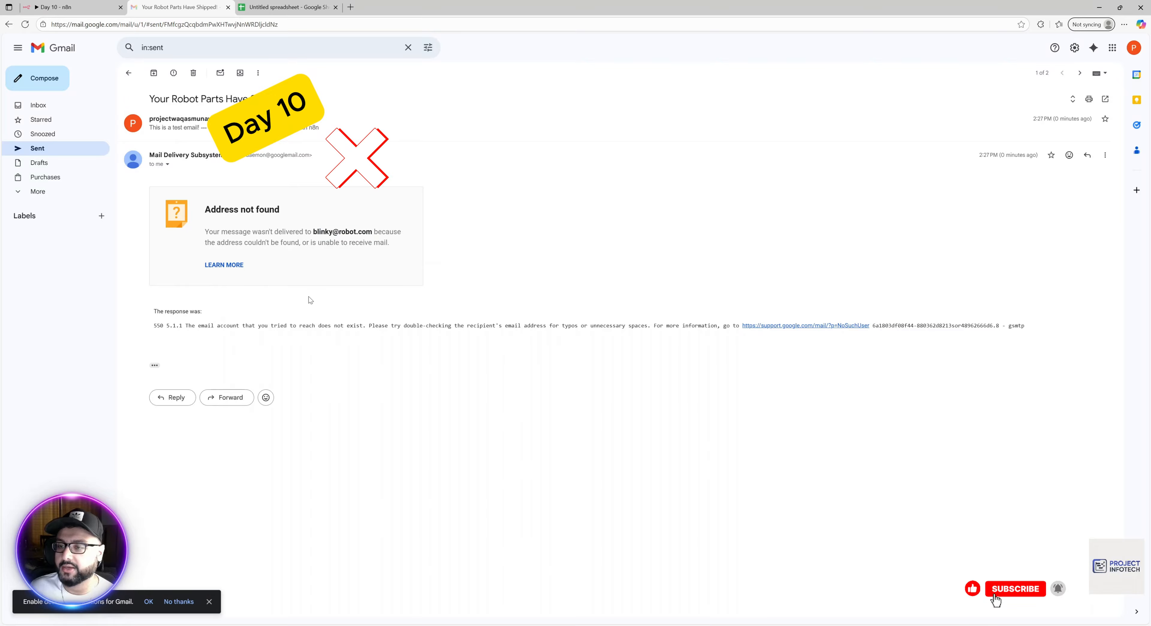
left_click(218, 127)
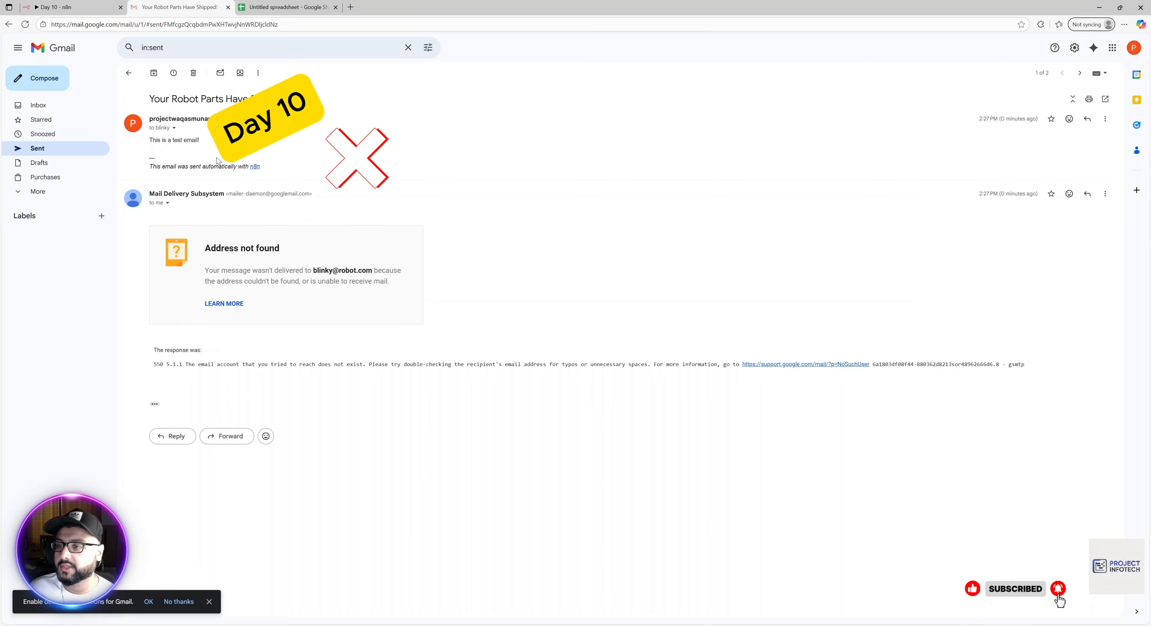
In the spreadsheet, check the recipient email in new row 5 and widen column B.
left_click(295, 4)
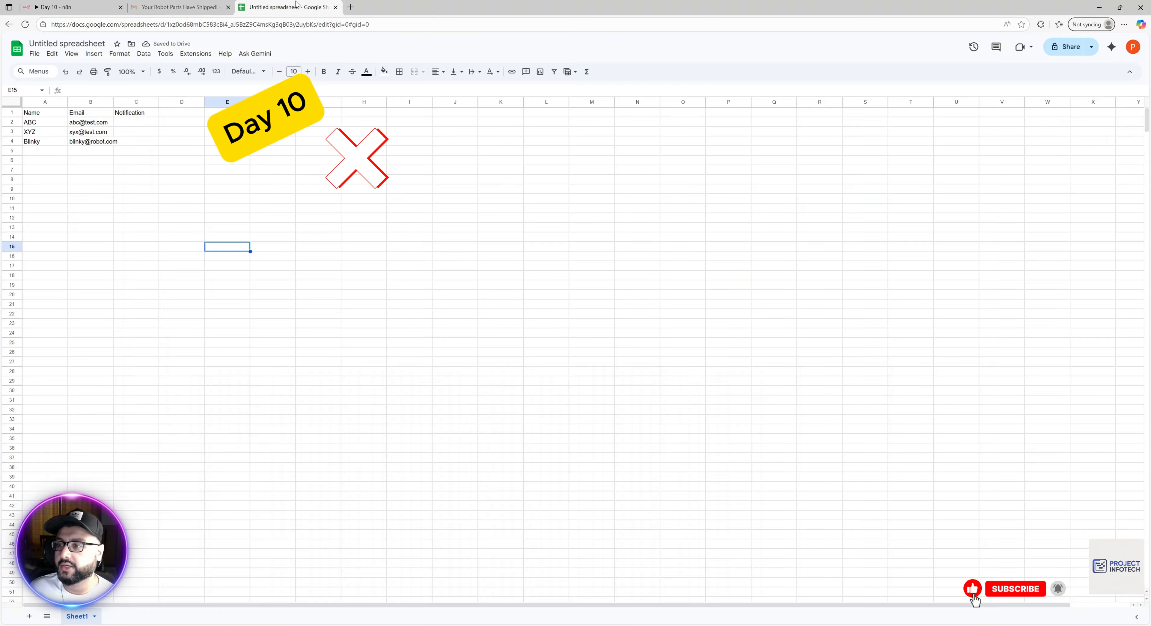
left_click(93, 154)
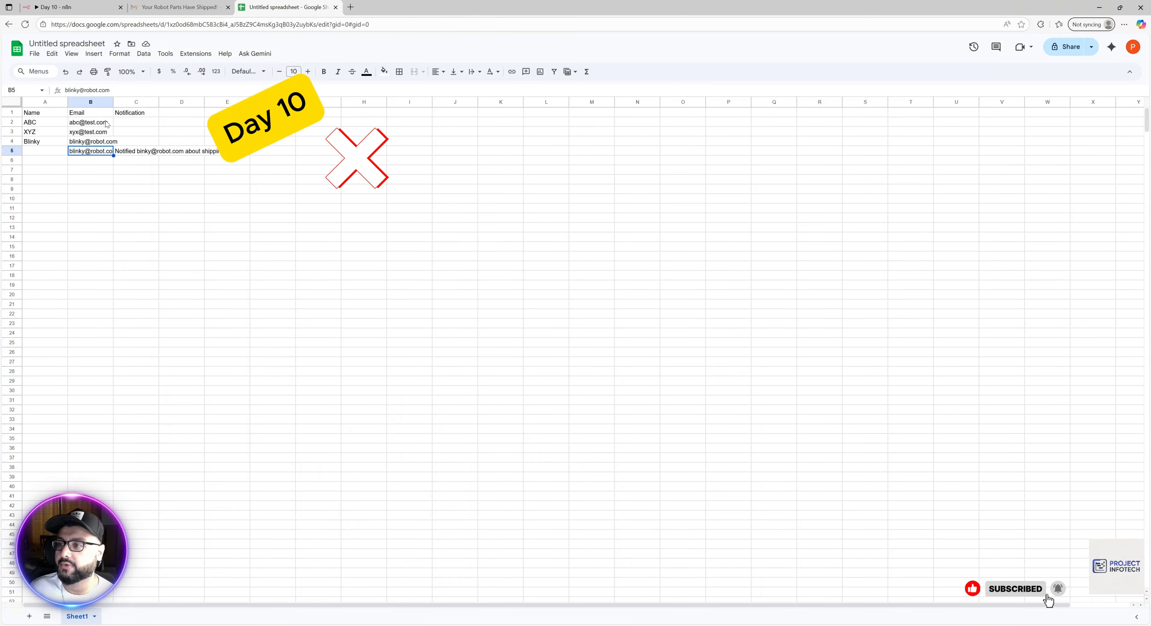
left_click_drag(113, 101, 120, 101)
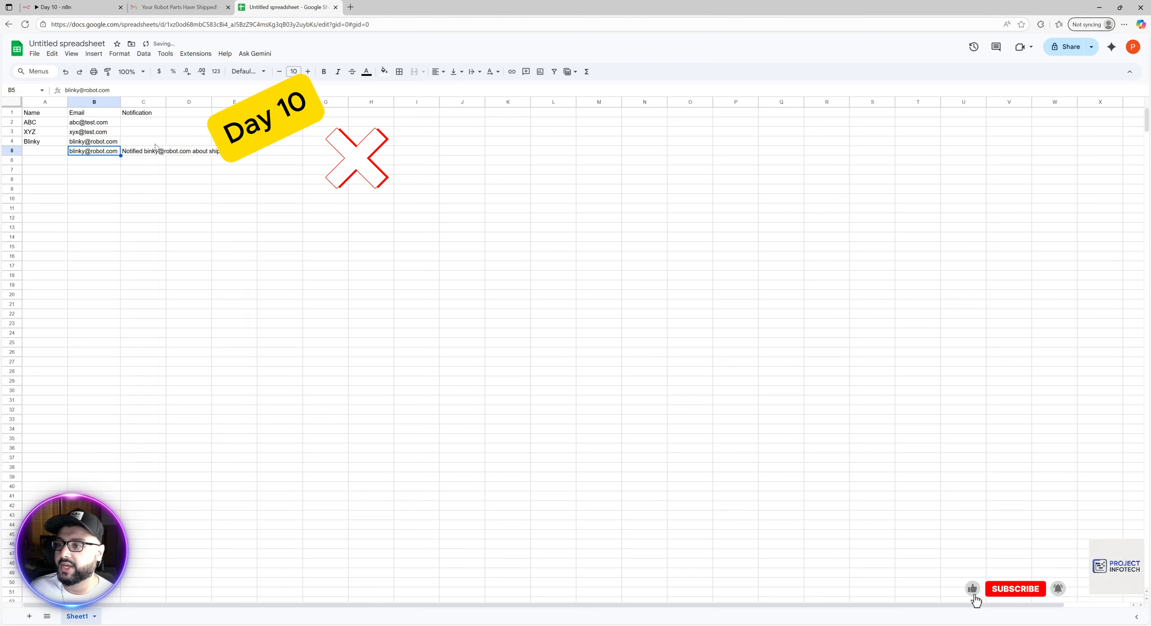